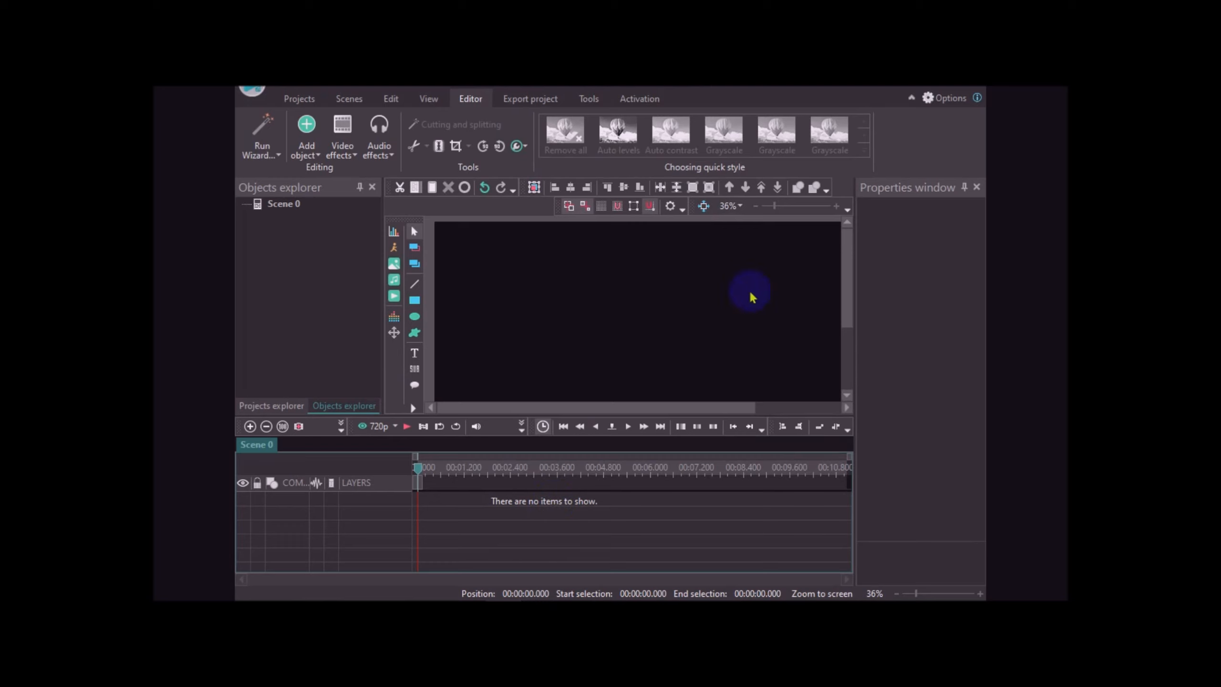
Add the video Kids - 42695 from the Downloads folder to the scene, accepting the default position settings.
{"action": "left_click", "coordinate": [308, 153]}
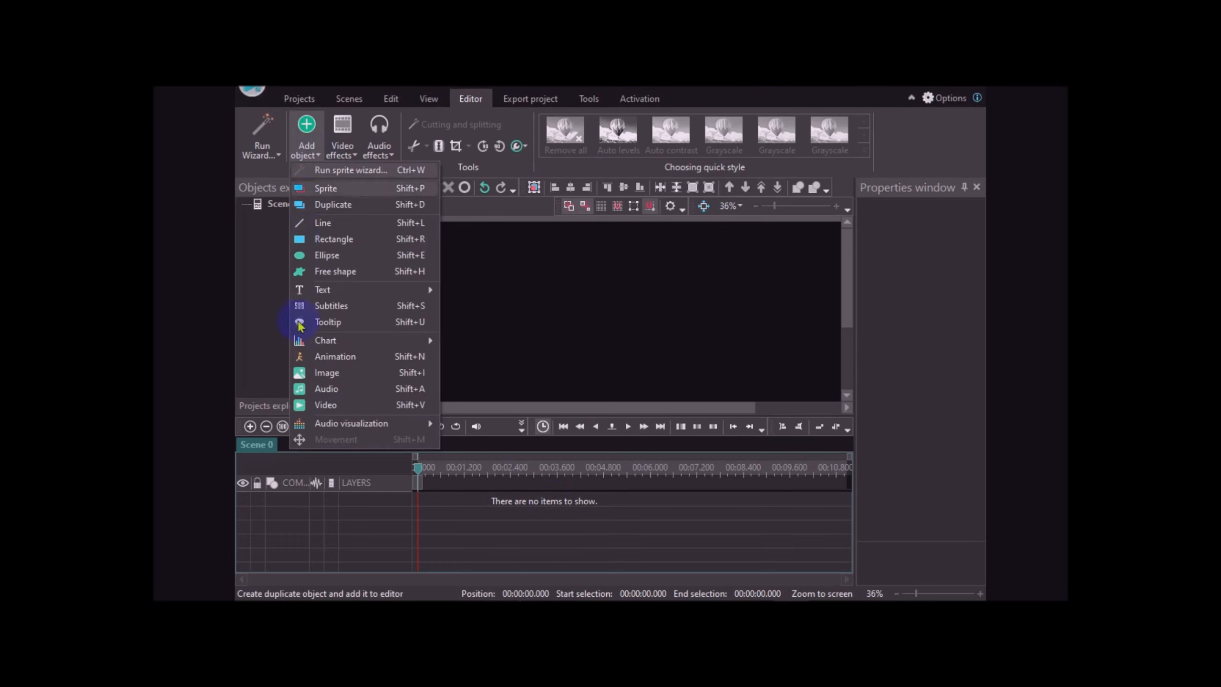
{"action": "left_click", "coordinate": [322, 407]}
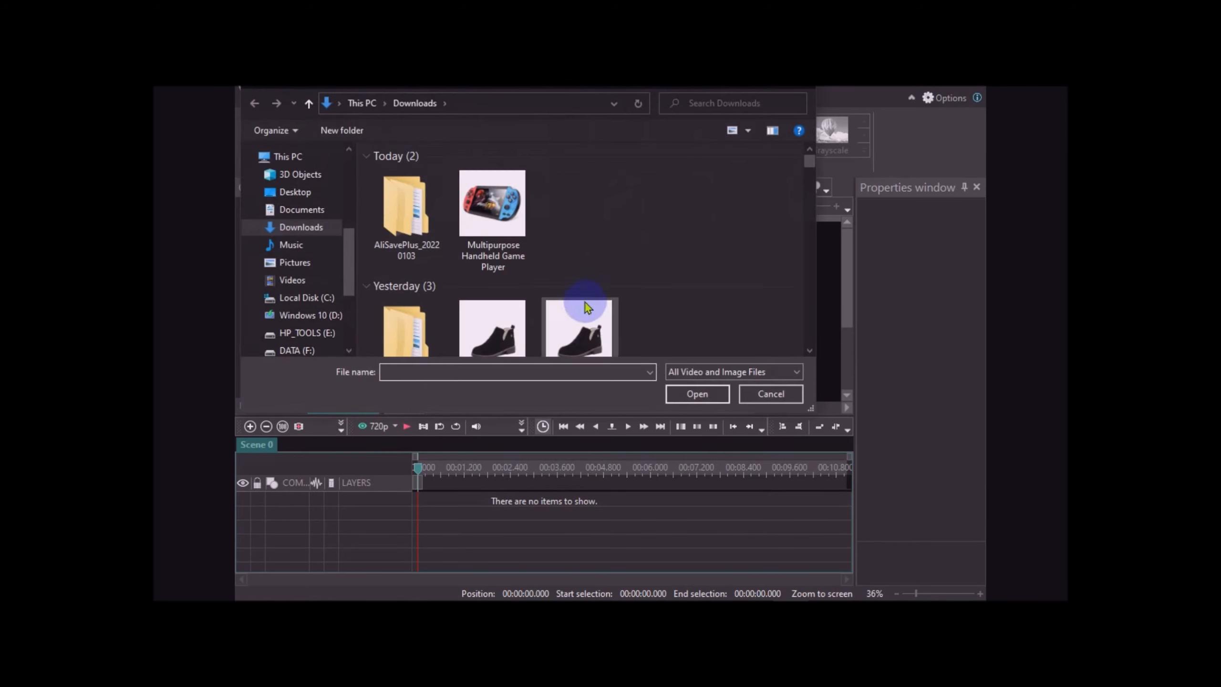
{"action": "scroll", "coordinate": [581, 308], "scroll_direction": "down", "scroll_amount": 5}
{"action": "left_click", "coordinate": [274, 228]}
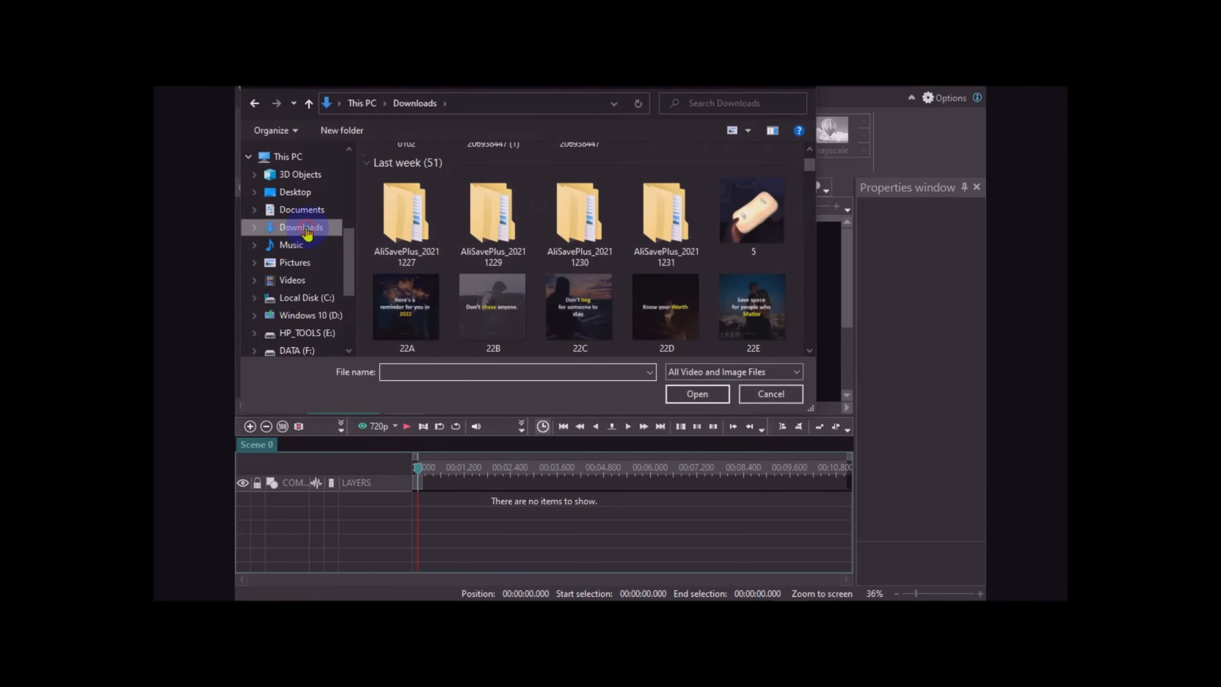
{"action": "scroll", "coordinate": [659, 269], "scroll_direction": "down", "scroll_amount": 7}
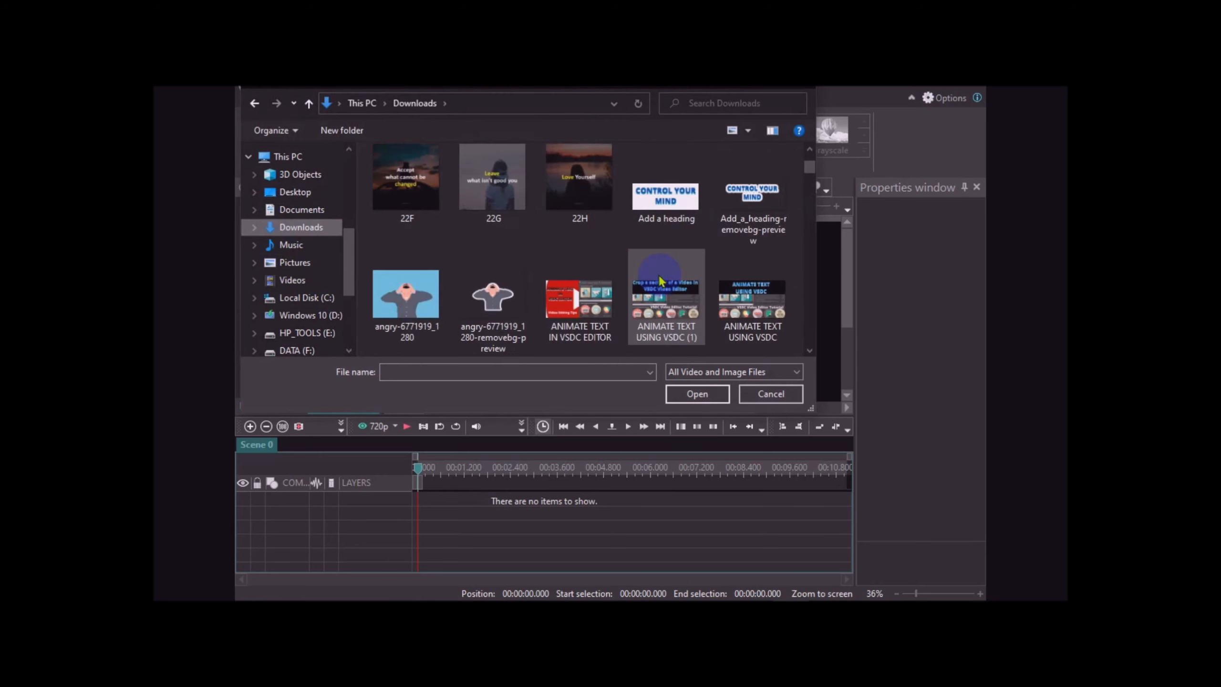
{"action": "scroll", "coordinate": [659, 276], "scroll_direction": "down", "scroll_amount": 4}
{"action": "scroll", "coordinate": [659, 281], "scroll_direction": "up", "scroll_amount": 1}
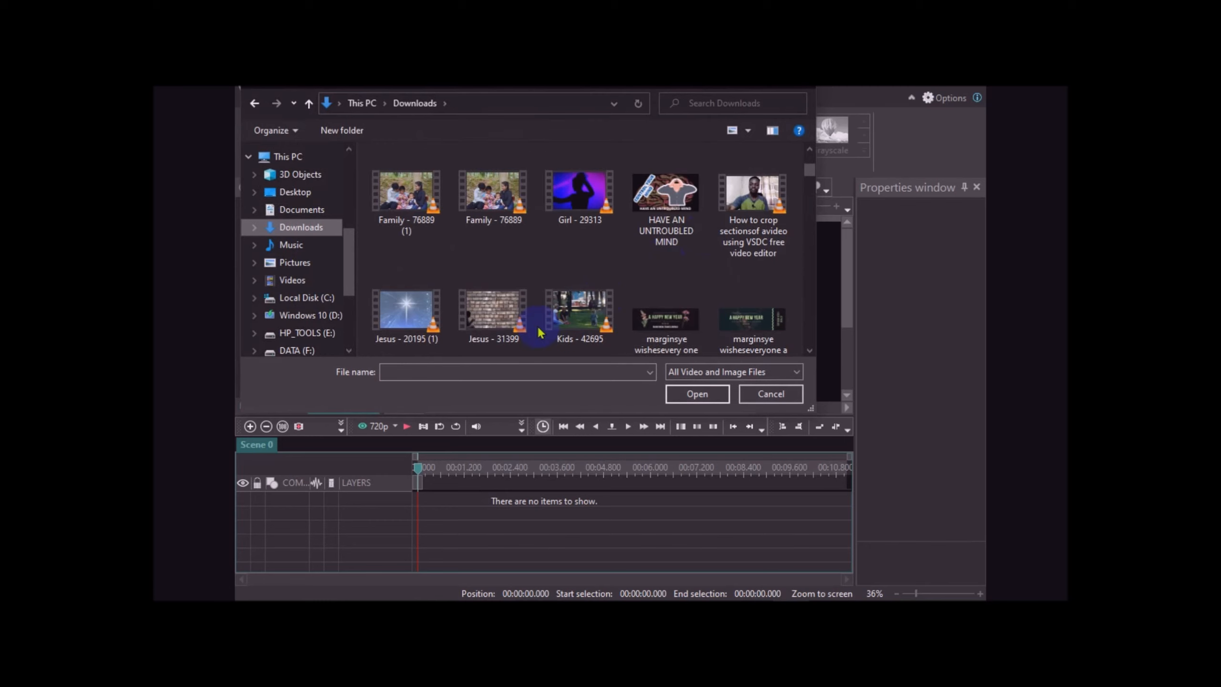
{"action": "left_click", "coordinate": [577, 315]}
{"action": "left_click", "coordinate": [697, 393]}
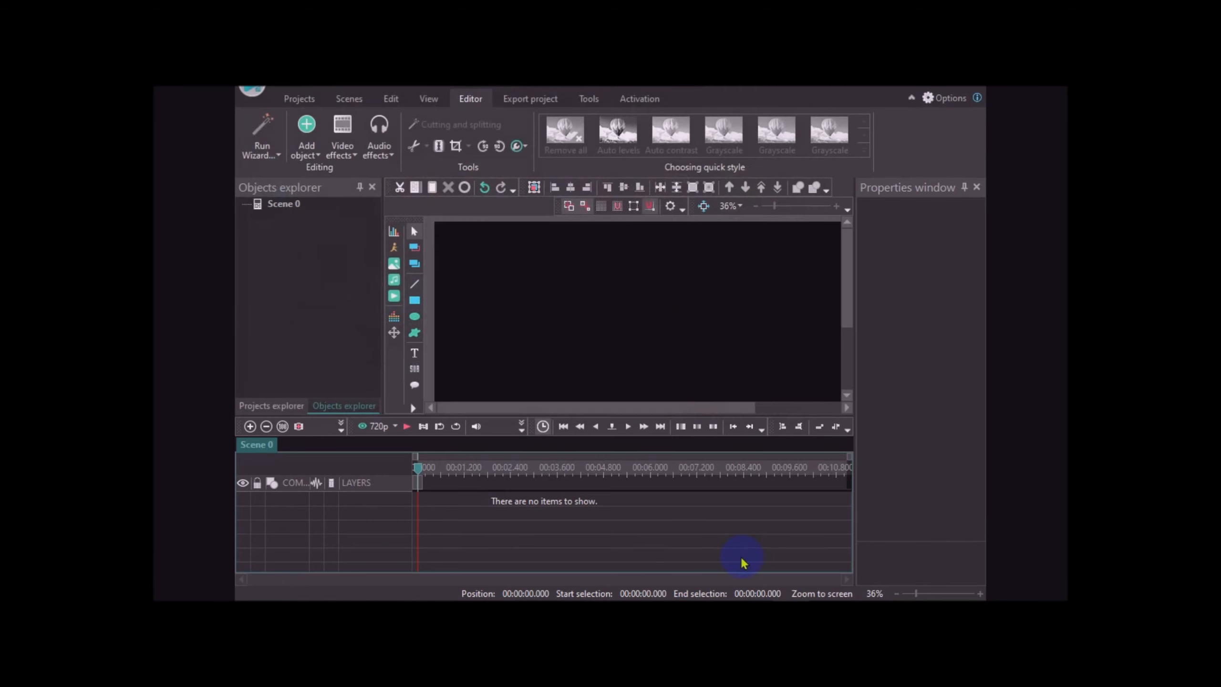
{"action": "left_click", "coordinate": [749, 413]}
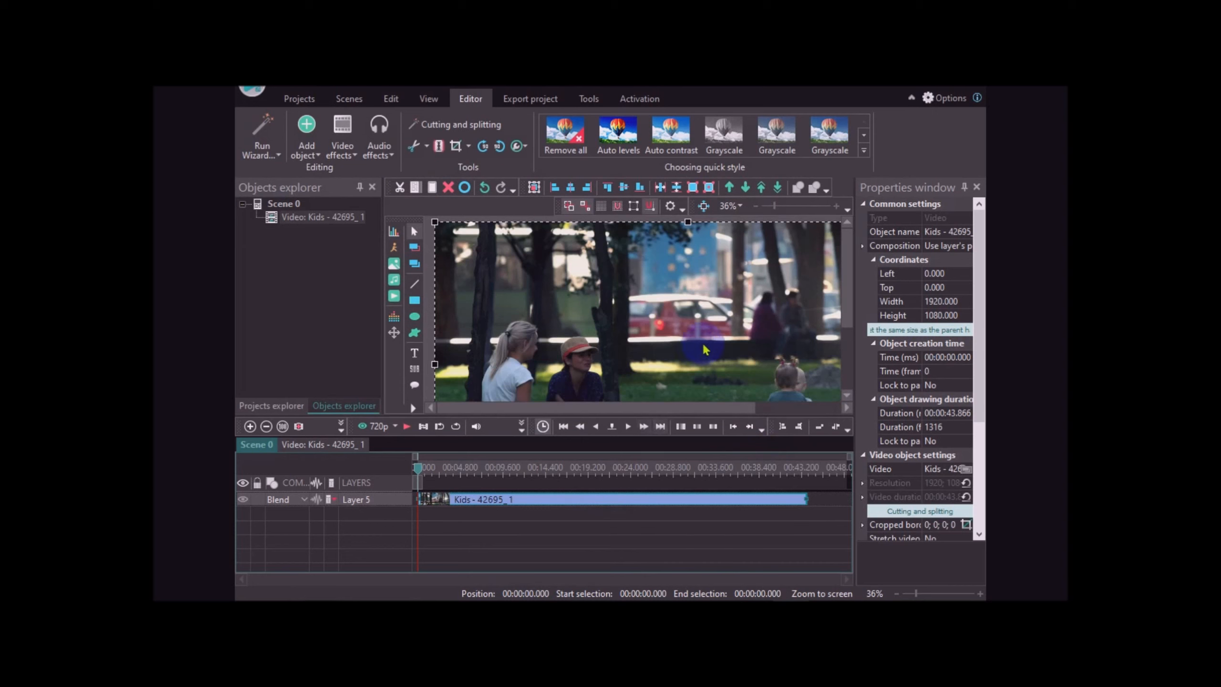
Play and scrub through the imported video to preview it, and return the playhead to the start.
{"action": "left_click_drag", "start_coordinate": [847, 302], "coordinate": [851, 353]}
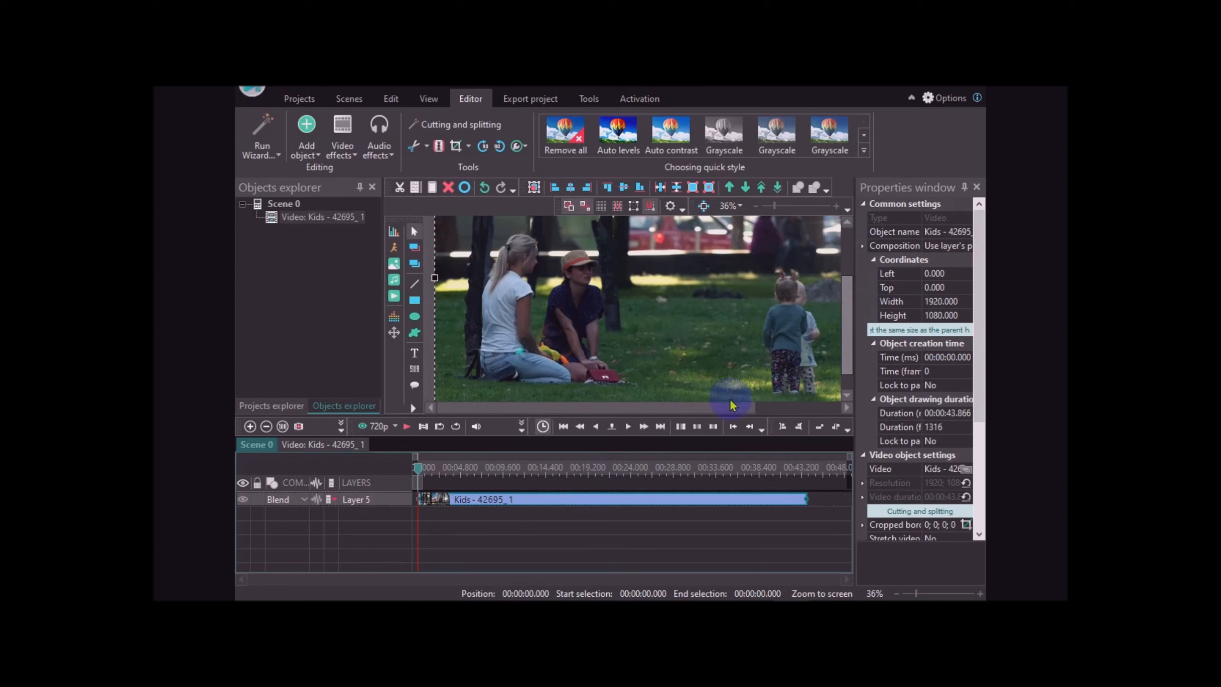
{"action": "left_click", "coordinate": [407, 428]}
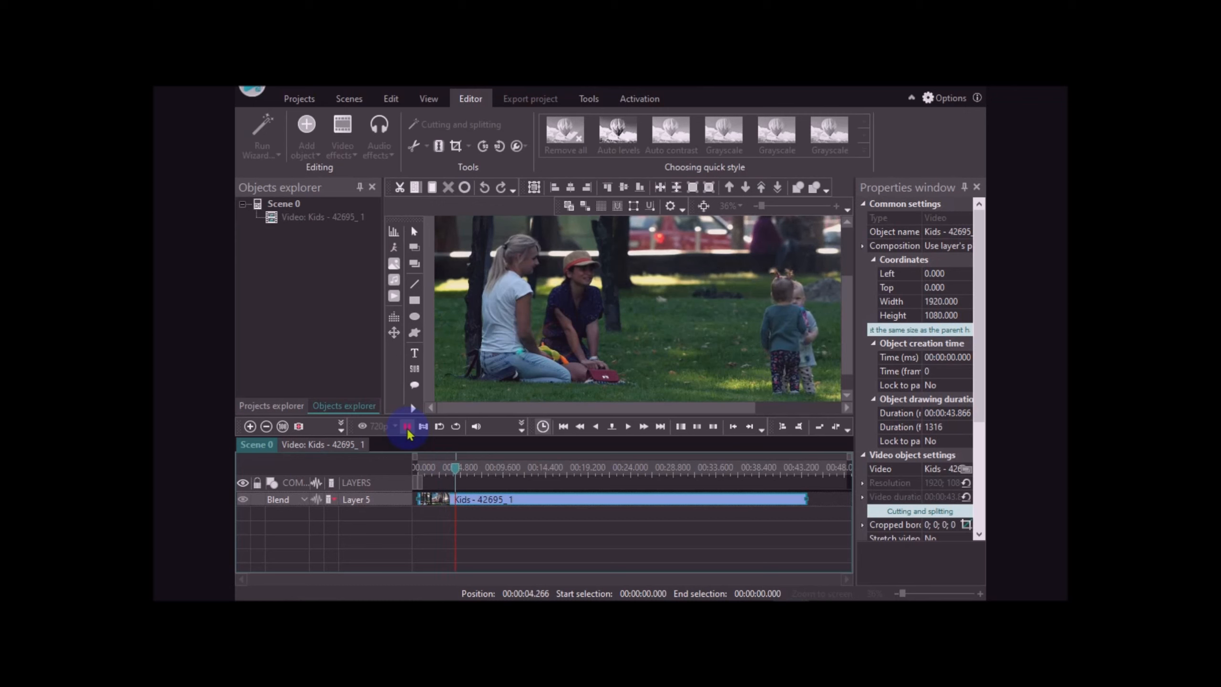
{"action": "left_click", "coordinate": [408, 426]}
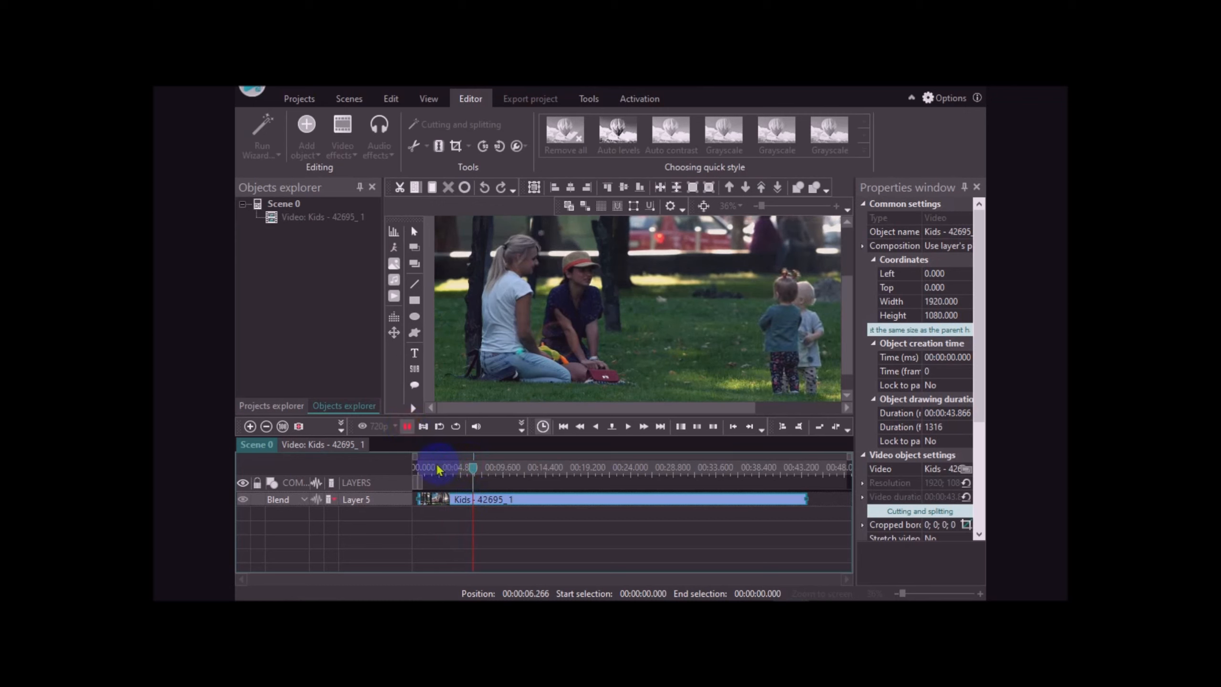
{"action": "left_click", "coordinate": [505, 467]}
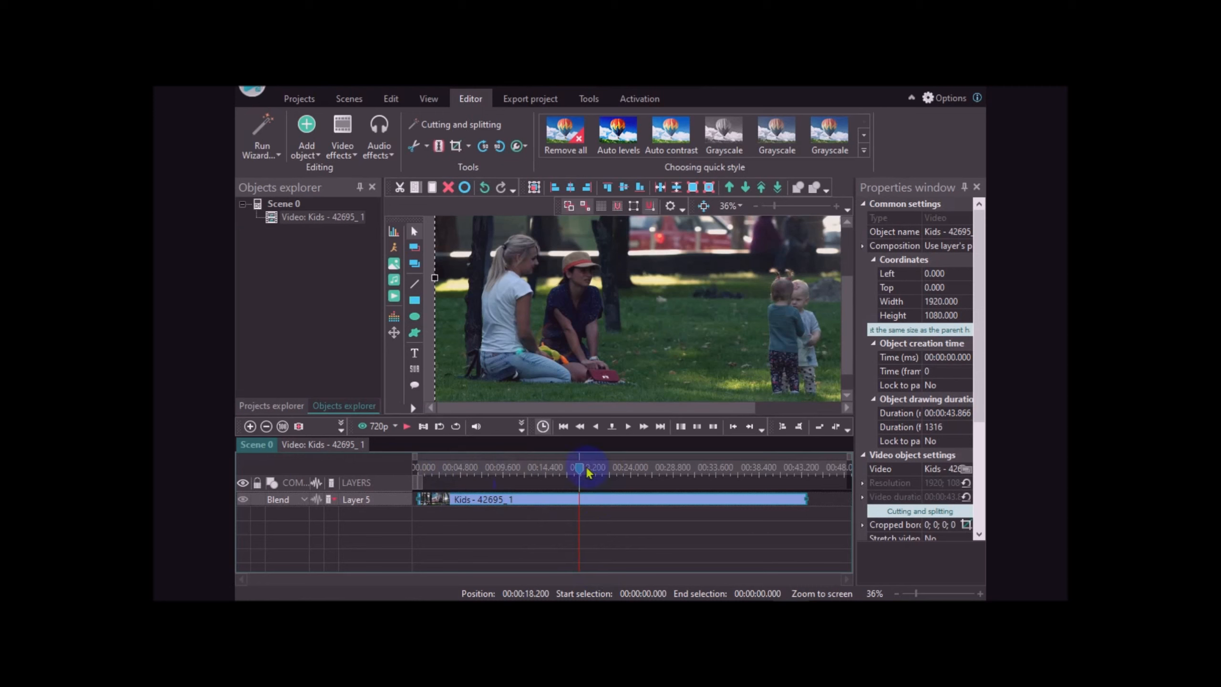
{"action": "left_click_drag", "start_coordinate": [579, 468], "coordinate": [566, 468]}
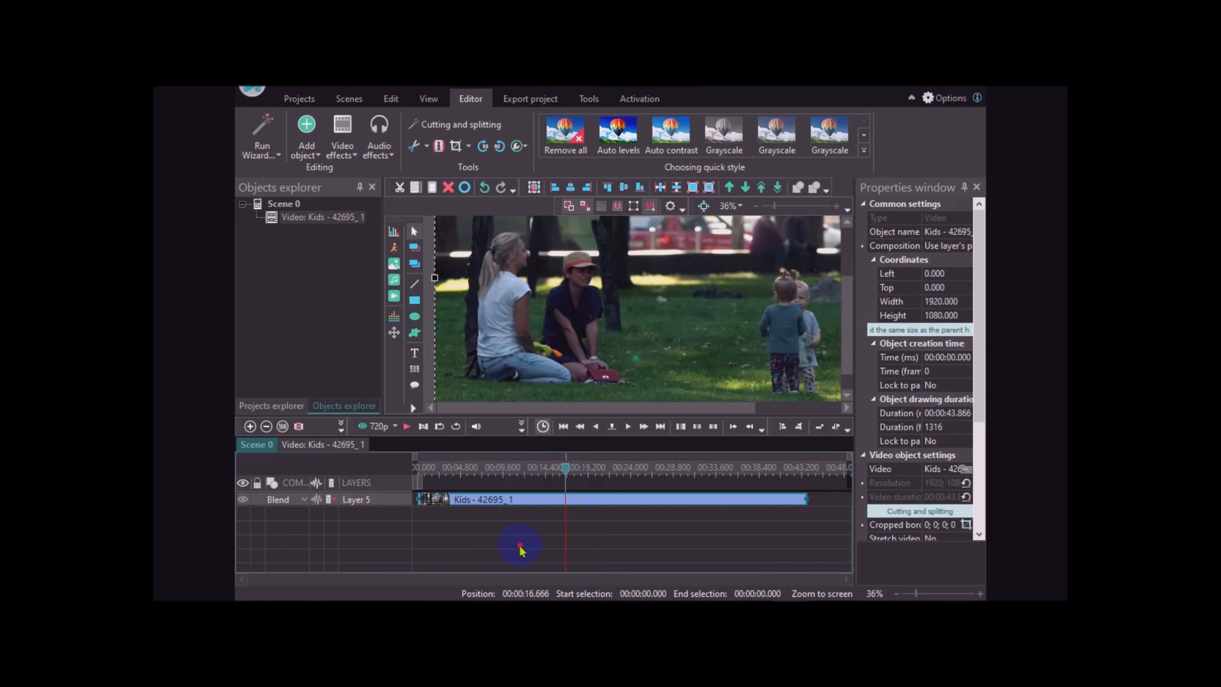
{"action": "left_click", "coordinate": [521, 548]}
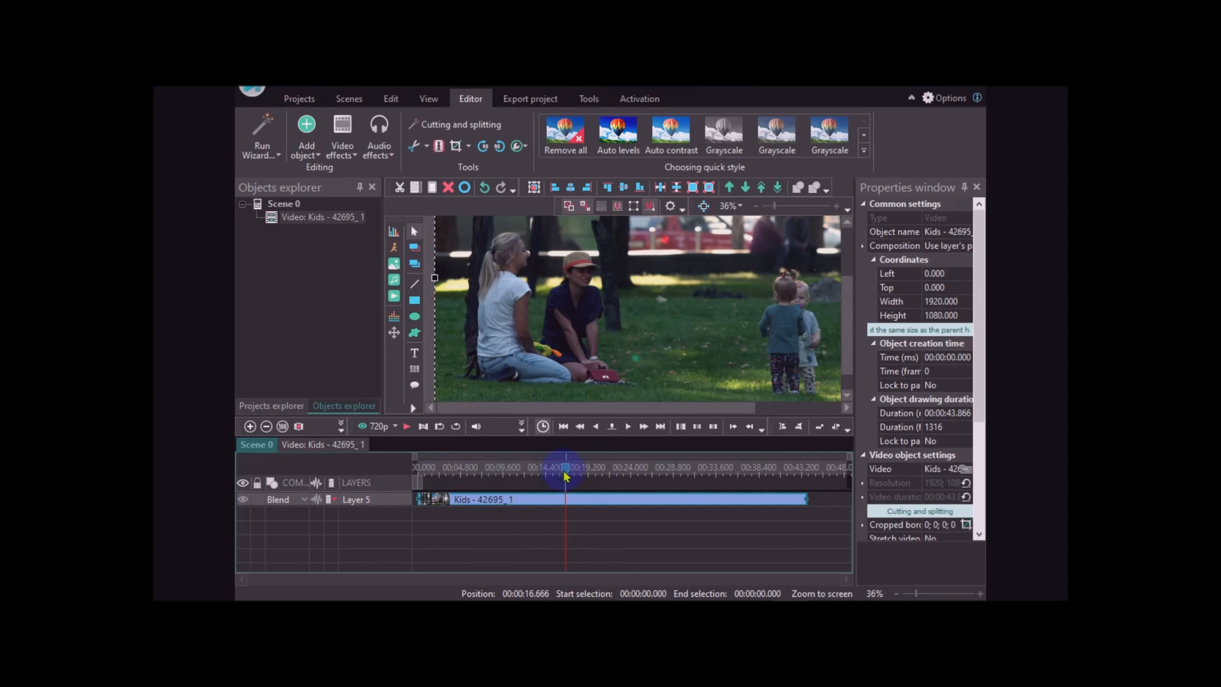
{"action": "left_click_drag", "start_coordinate": [565, 471], "coordinate": [403, 469]}
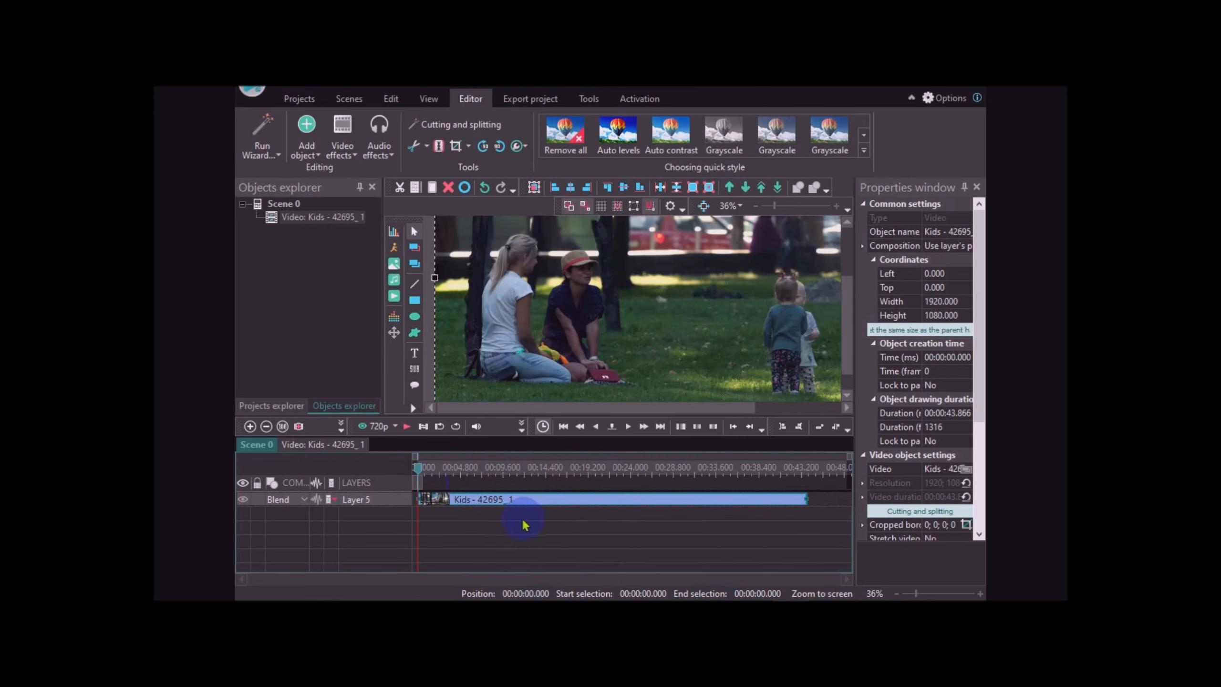
Add a Fade in transparency effect to the Kids clip, positioned from the scene begin on a new layer.
{"action": "left_click", "coordinate": [602, 534]}
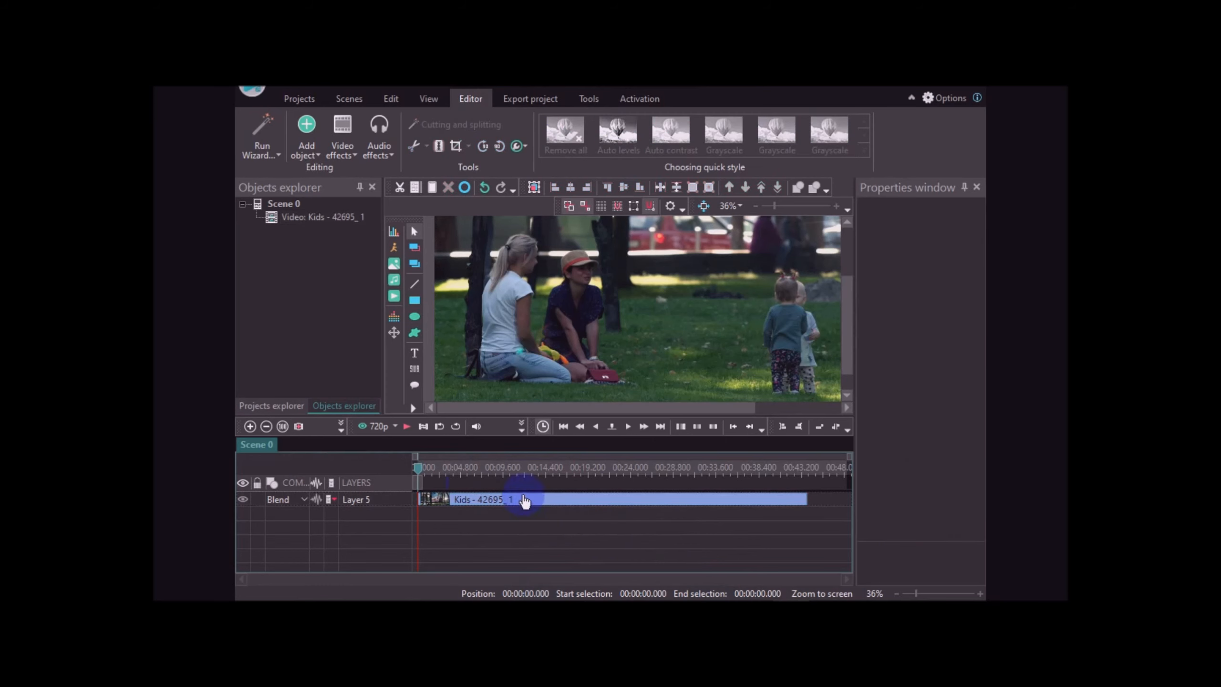
{"action": "mouse_move", "coordinate": [525, 501]}
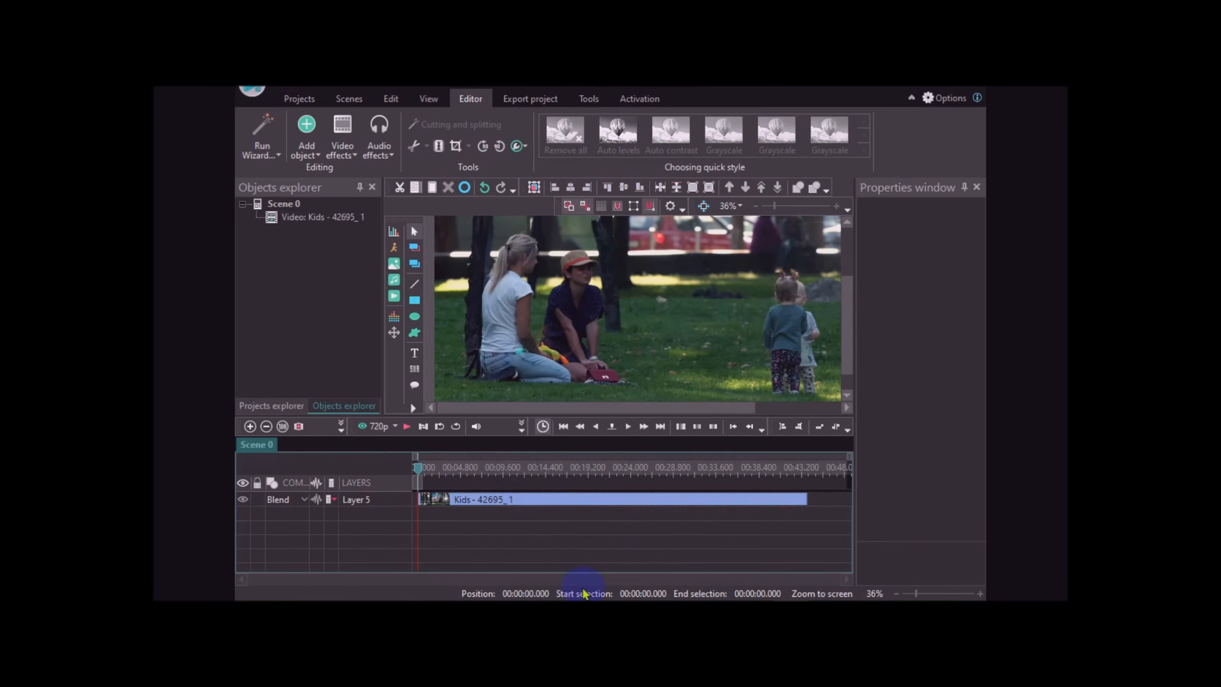
{"action": "left_click", "coordinate": [469, 501]}
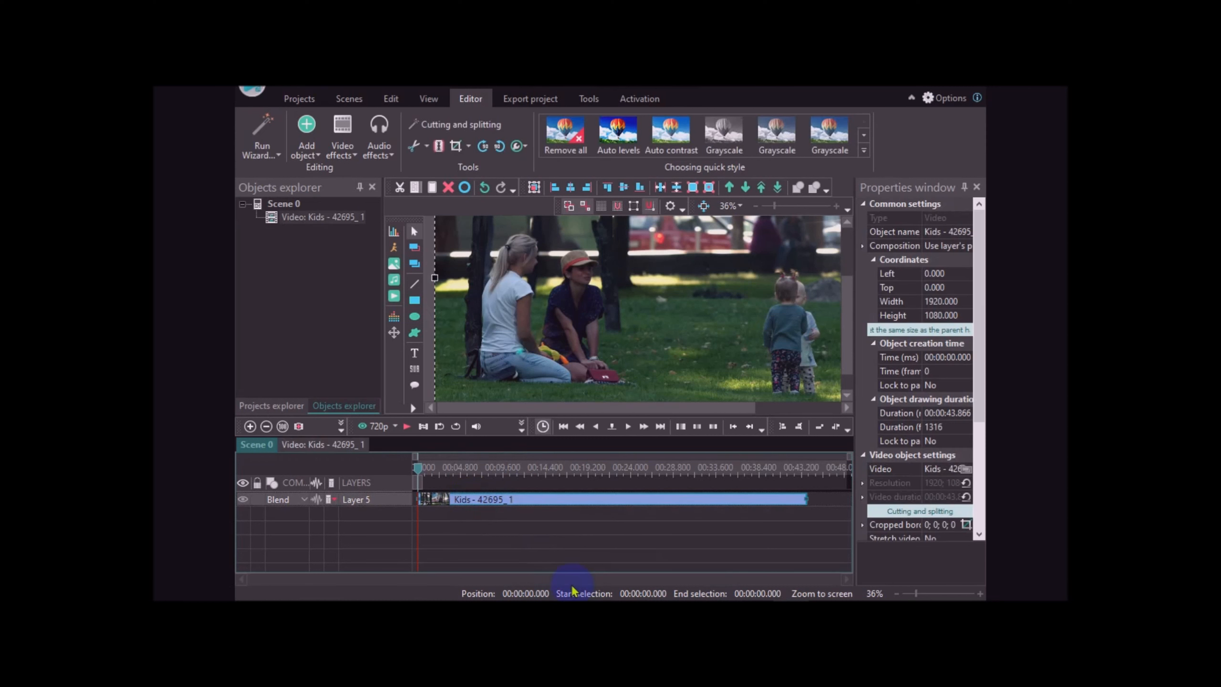
{"action": "right_click", "coordinate": [521, 503]}
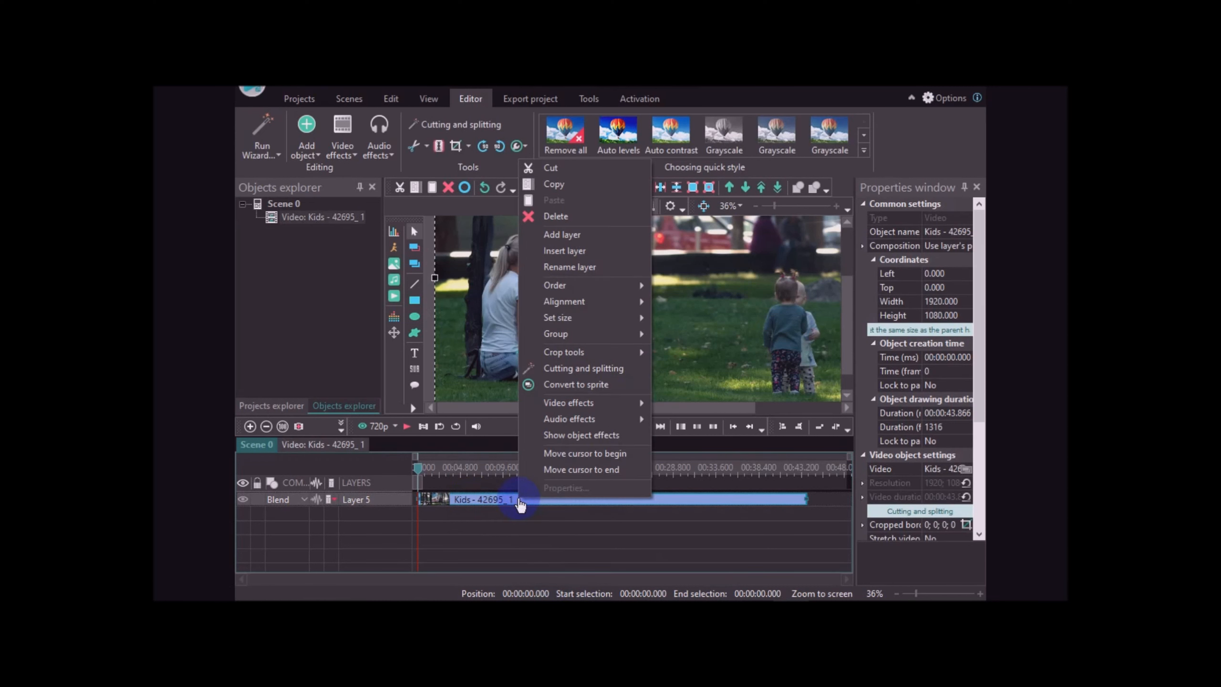
{"action": "mouse_move", "coordinate": [581, 408]}
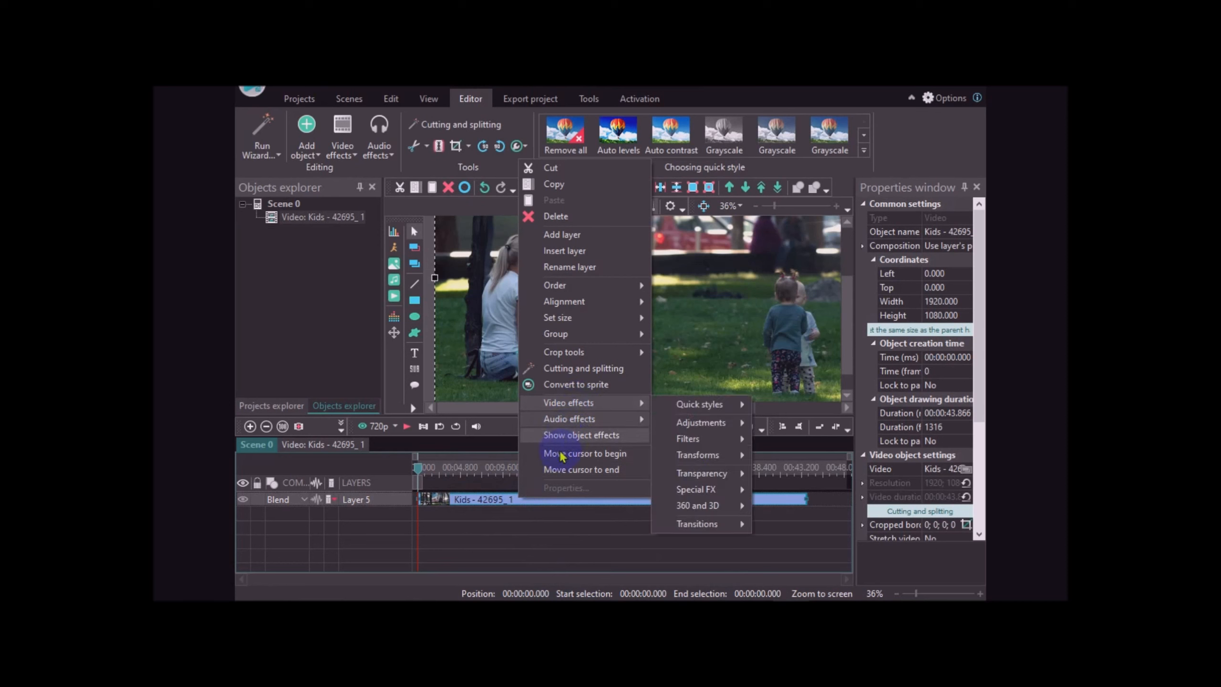
{"action": "left_click", "coordinate": [342, 150]}
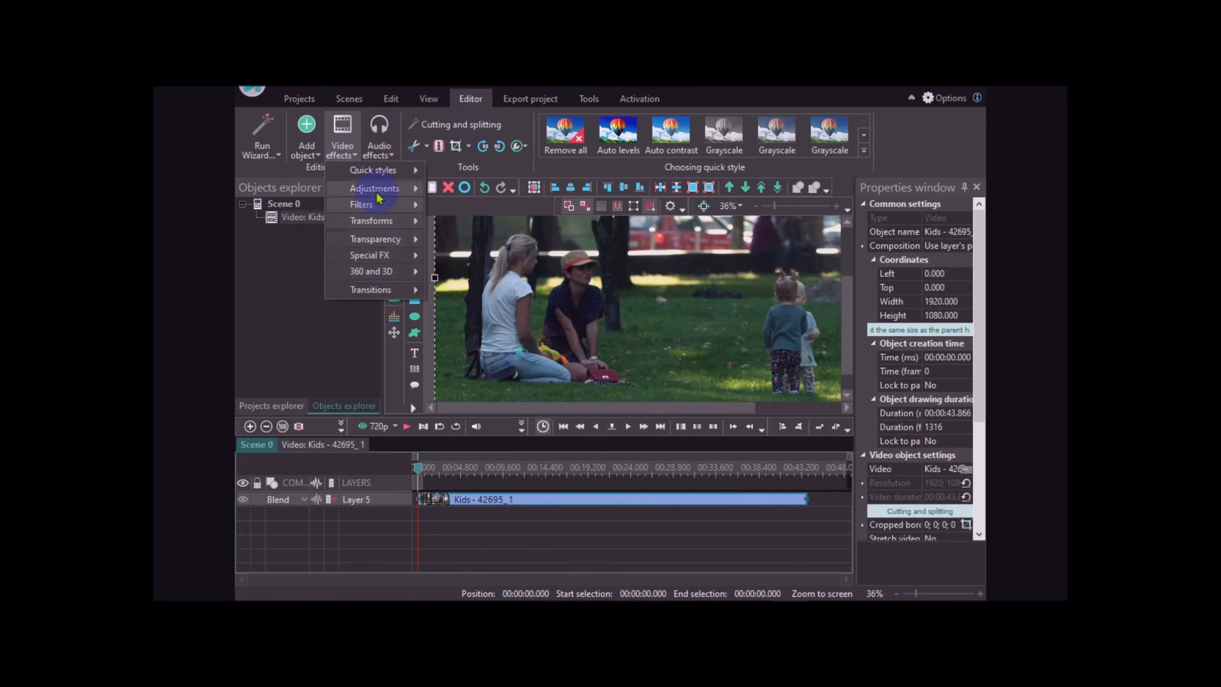
{"action": "mouse_move", "coordinate": [403, 296]}
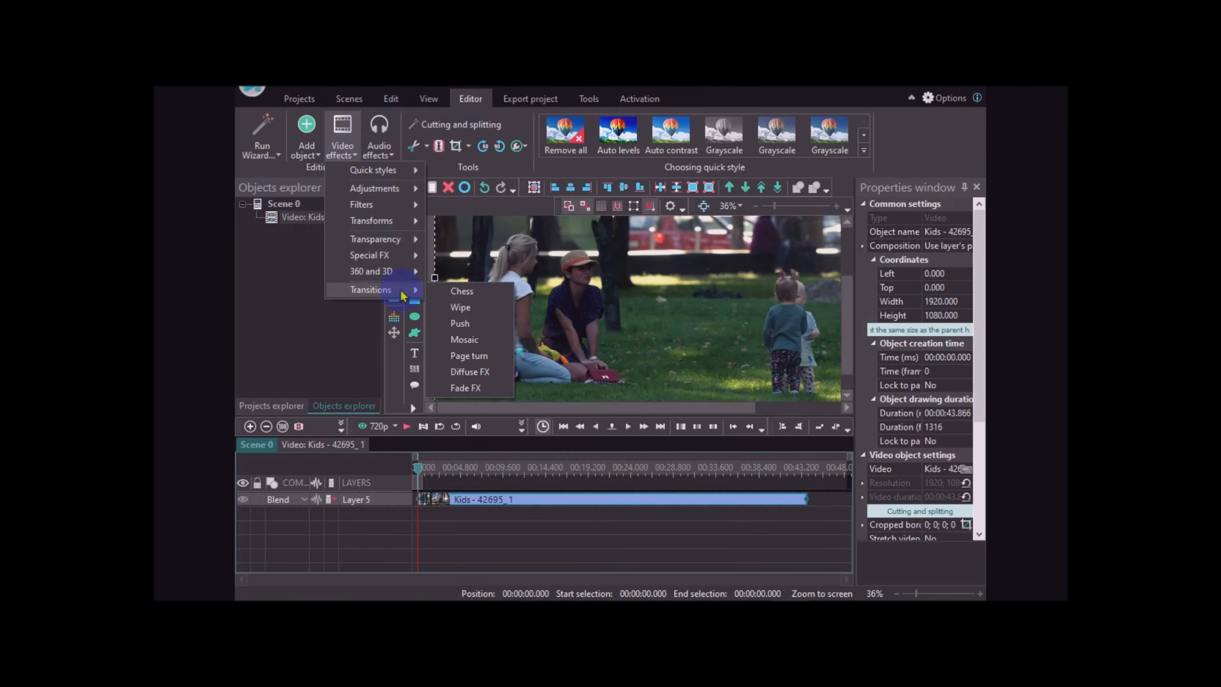
{"action": "mouse_move", "coordinate": [407, 259]}
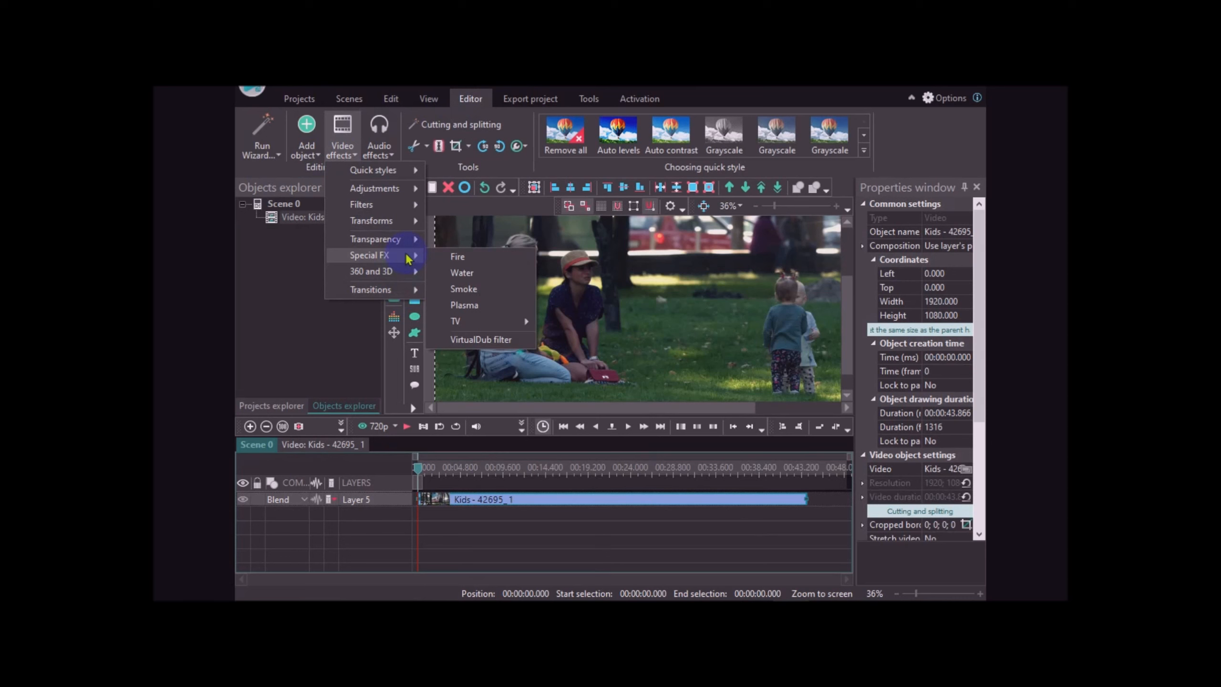
{"action": "mouse_move", "coordinate": [404, 228]}
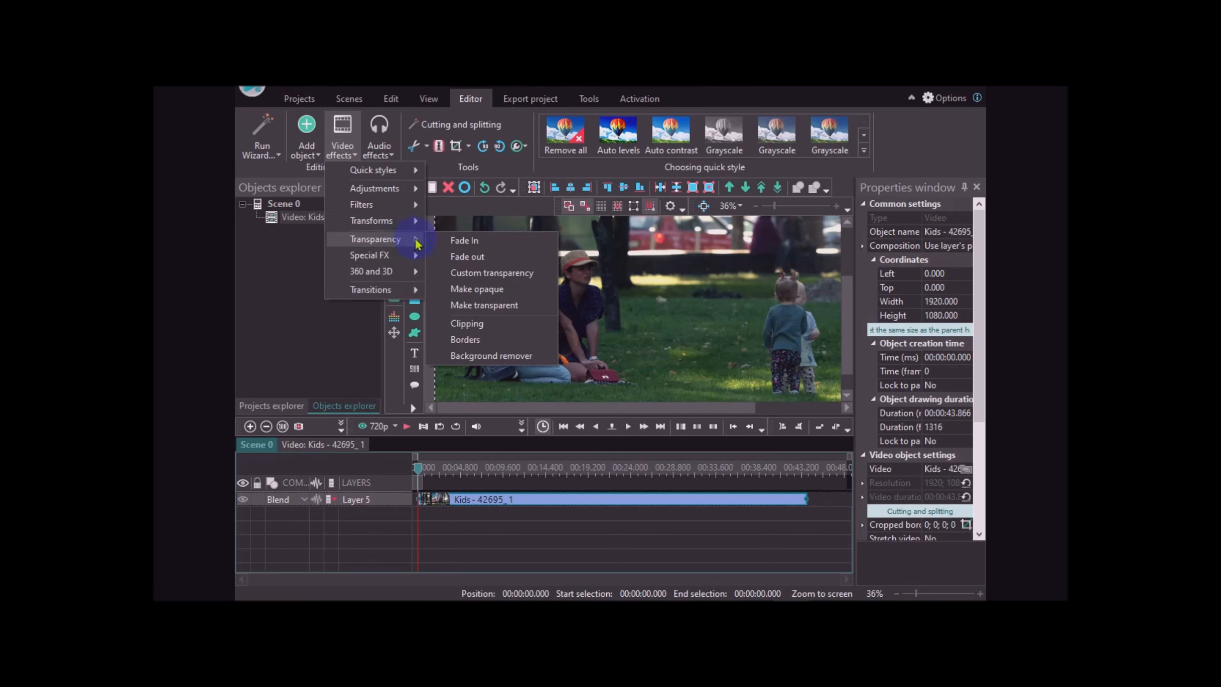
{"action": "left_click", "coordinate": [457, 241]}
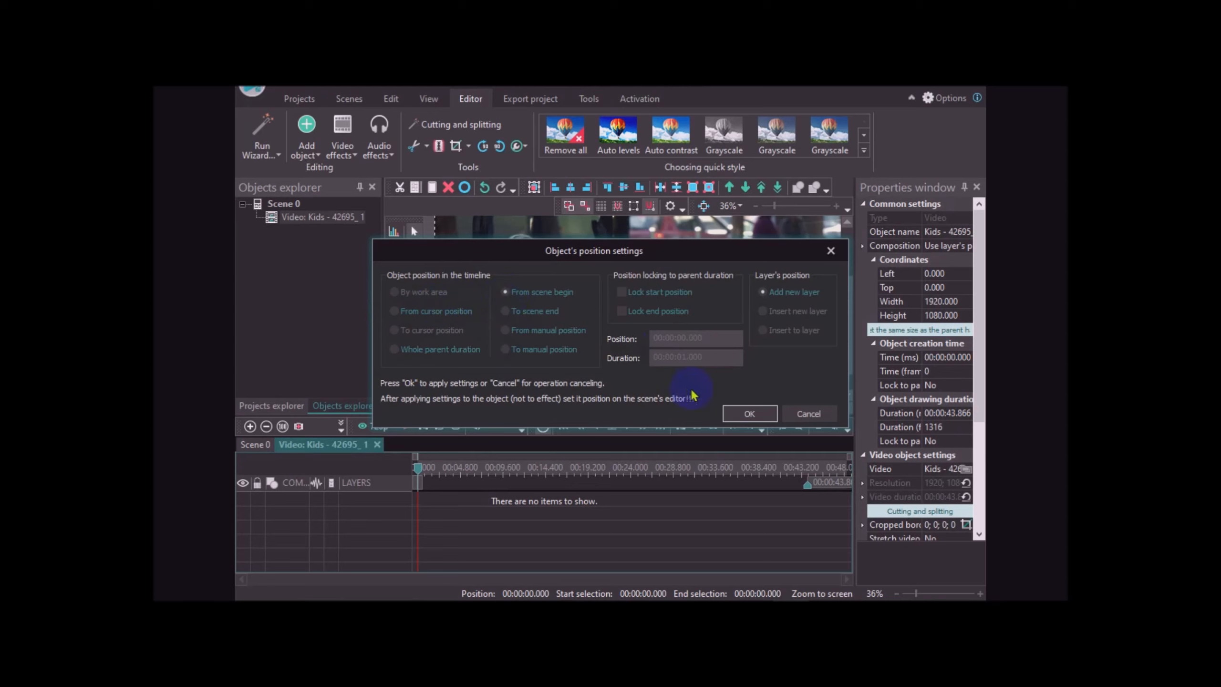
{"action": "left_click", "coordinate": [751, 416]}
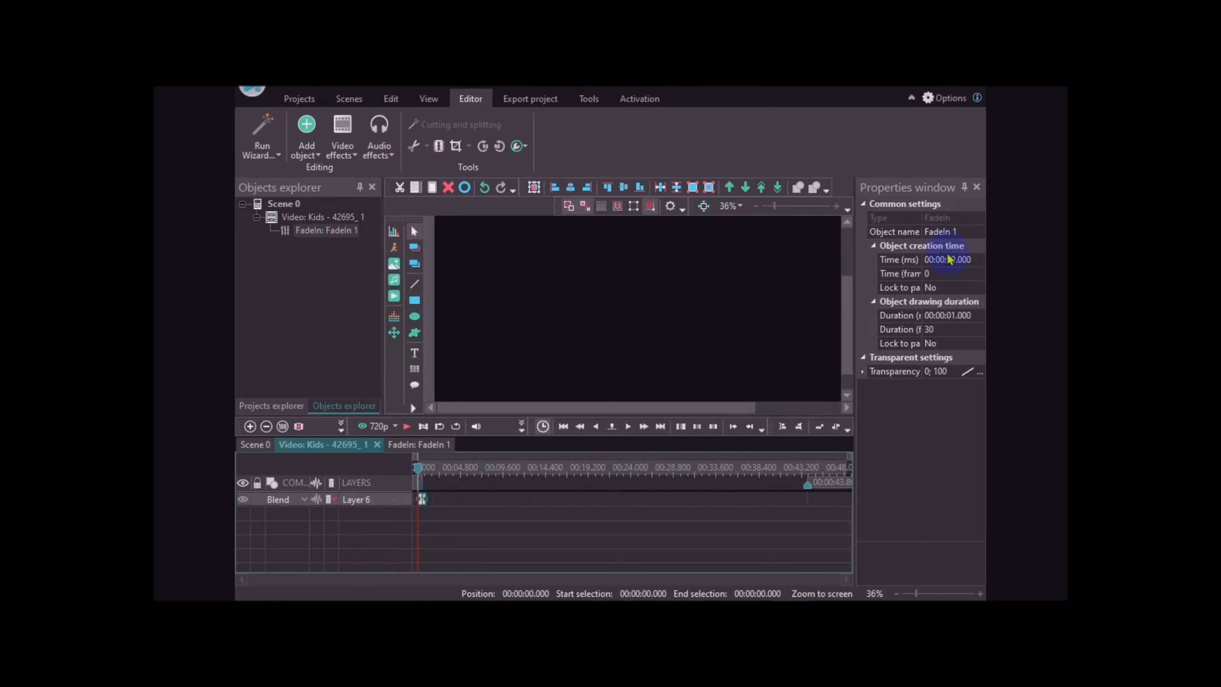
Set the fade-in effect's drawing duration to 5 seconds.
{"action": "left_click", "coordinate": [953, 318]}
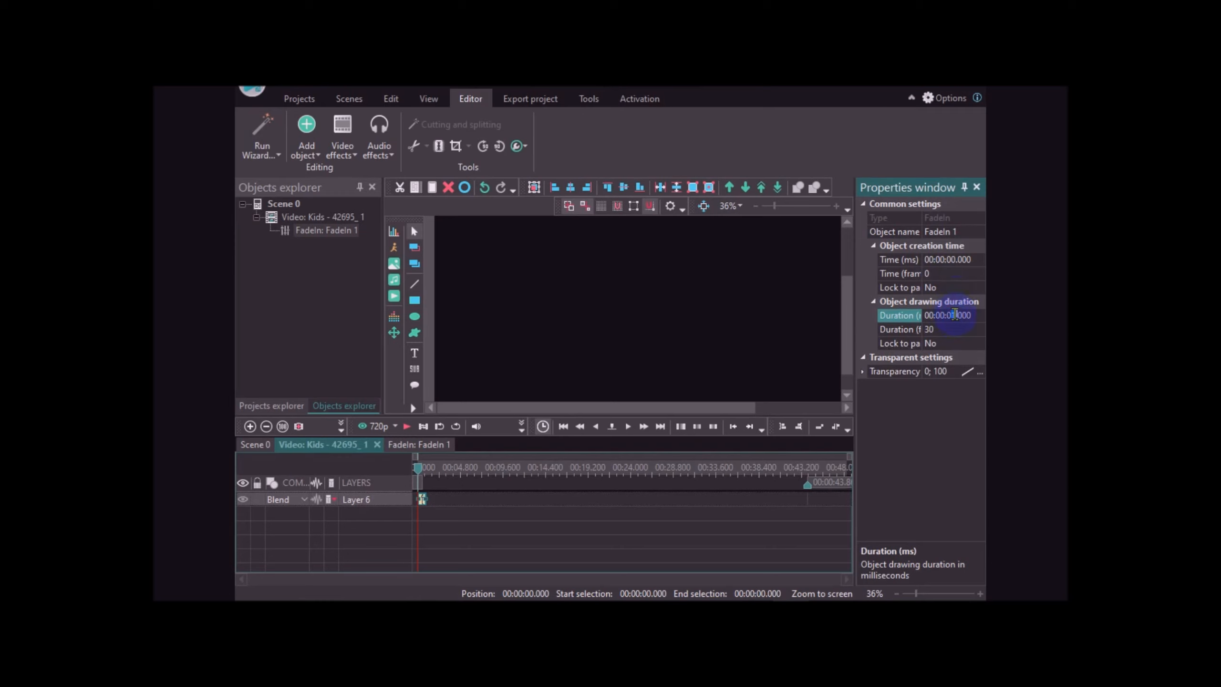
{"action": "left_click", "coordinate": [954, 315]}
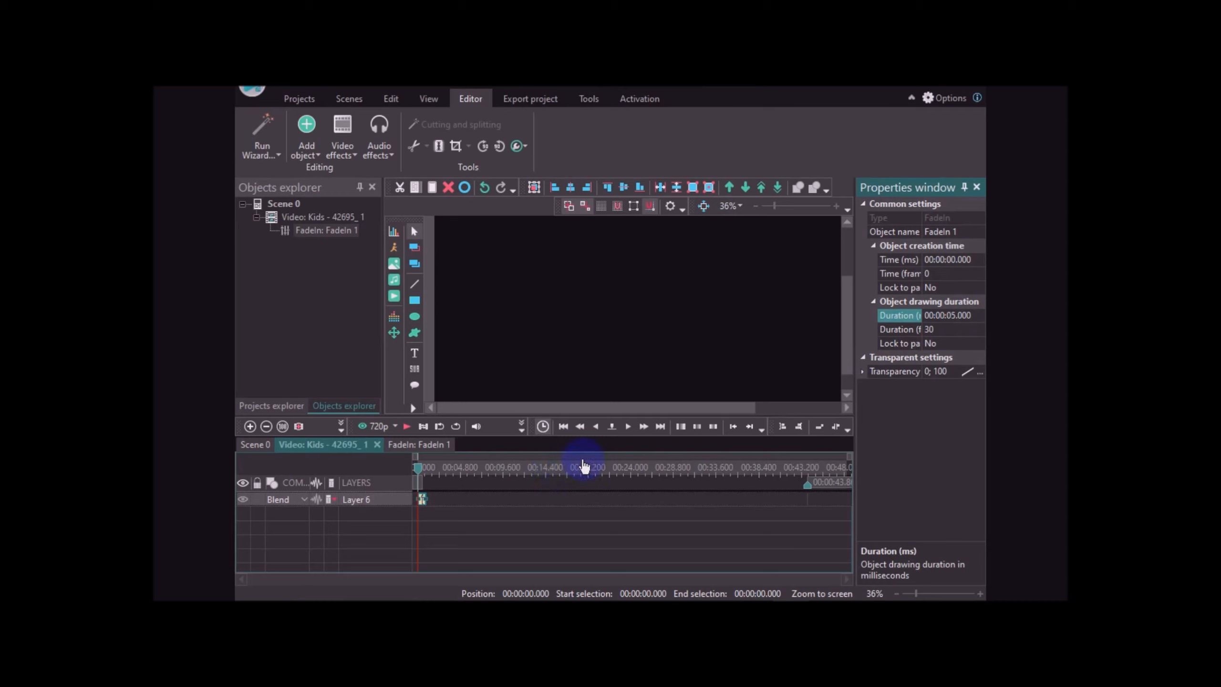
{"action": "key", "text": "Return"}
Preview the 5-second fade-in on the clip and return the playhead to the start.
{"action": "left_click", "coordinate": [407, 427]}
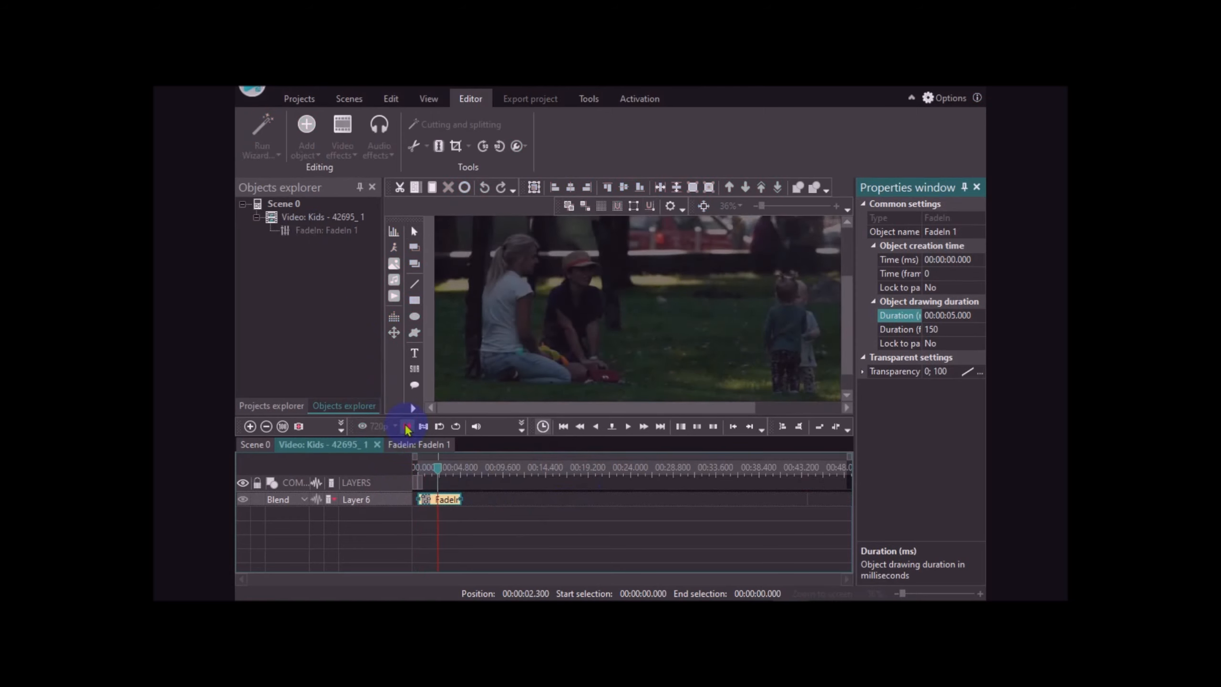
{"action": "left_click", "coordinate": [452, 470]}
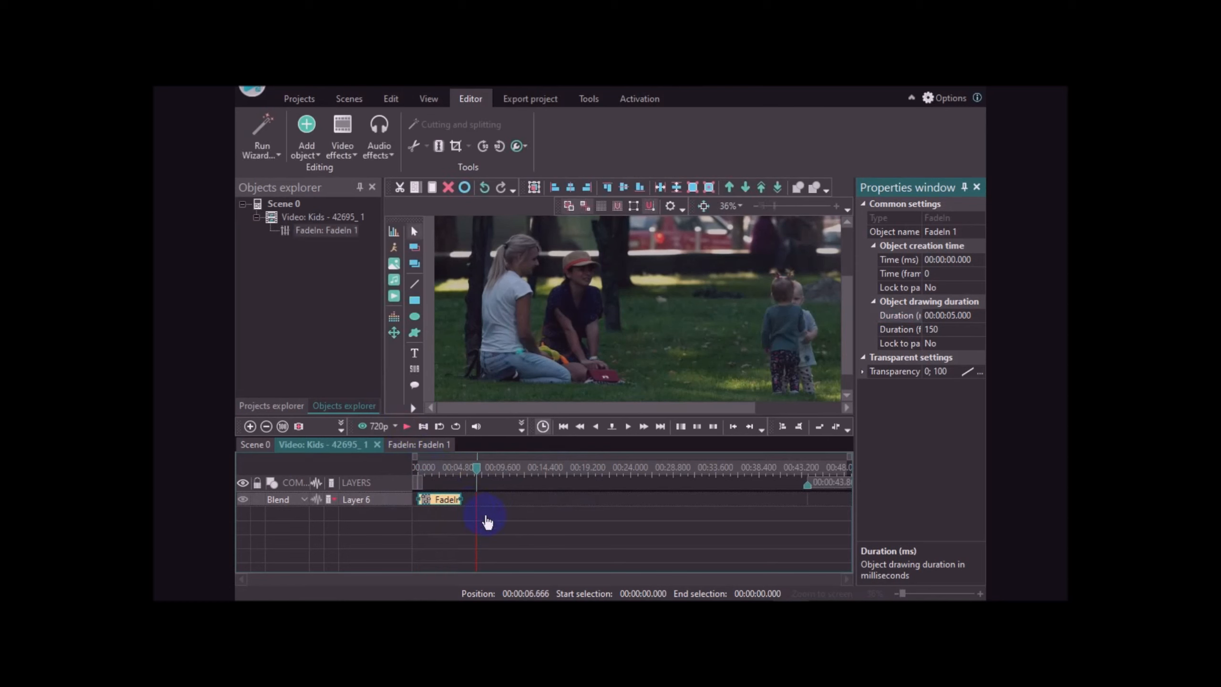
{"action": "left_click", "coordinate": [472, 471]}
{"action": "left_click_drag", "start_coordinate": [478, 471], "coordinate": [334, 458]}
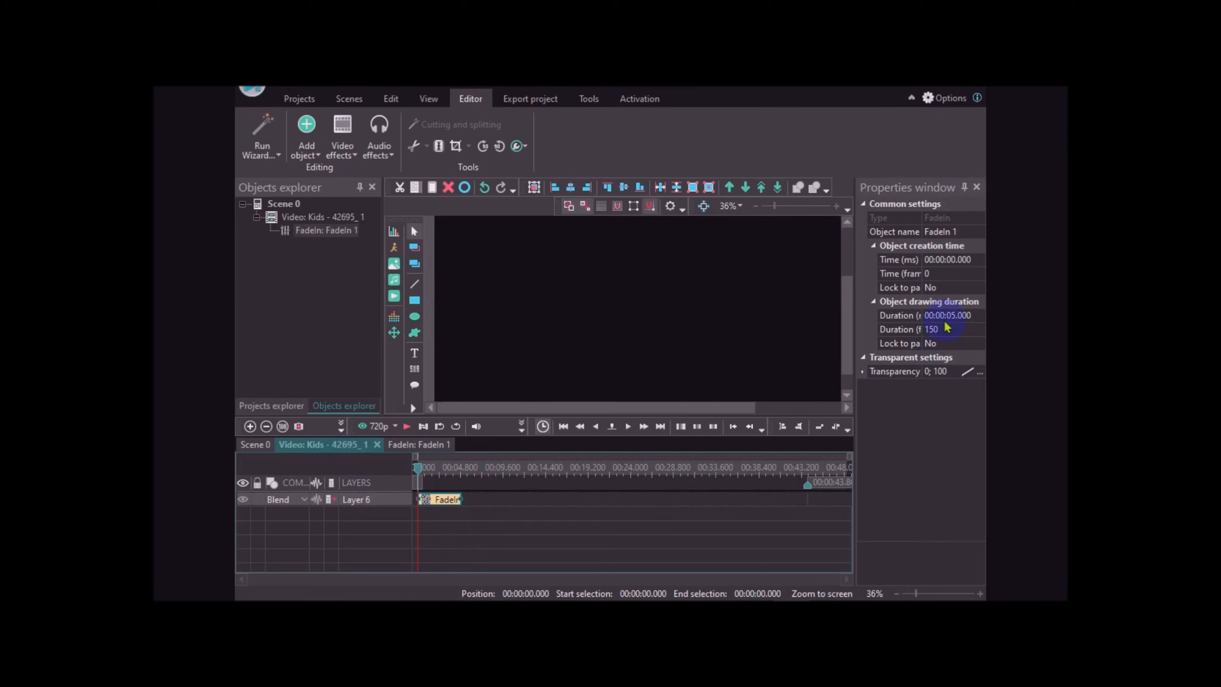
Set the fade-in effect's drawing duration to 10 seconds and play the clip to preview it.
{"action": "left_click", "coordinate": [949, 316]}
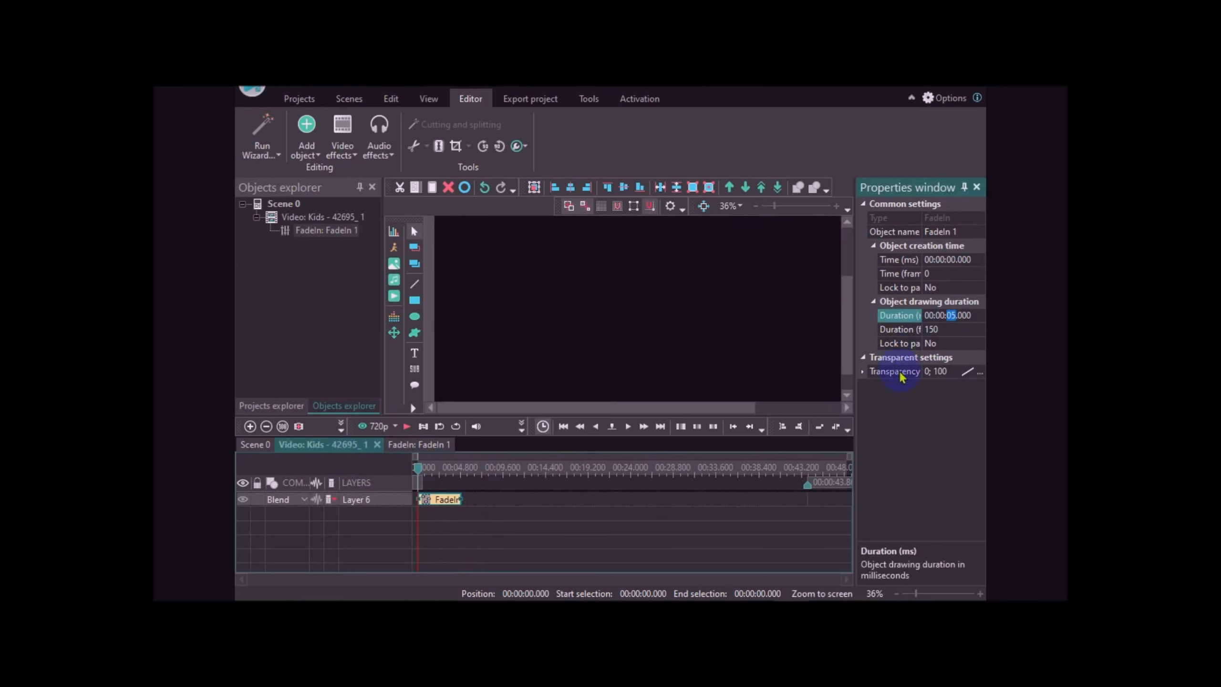
{"action": "type", "text": "10"}
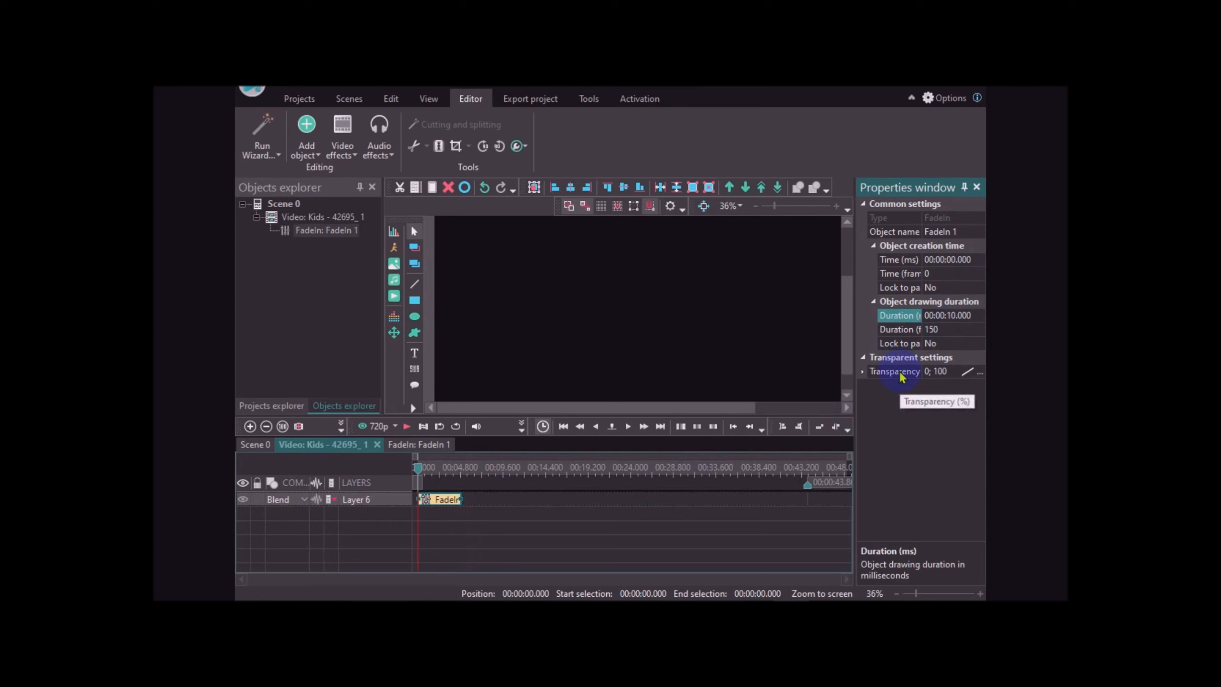
{"action": "key", "text": "Return"}
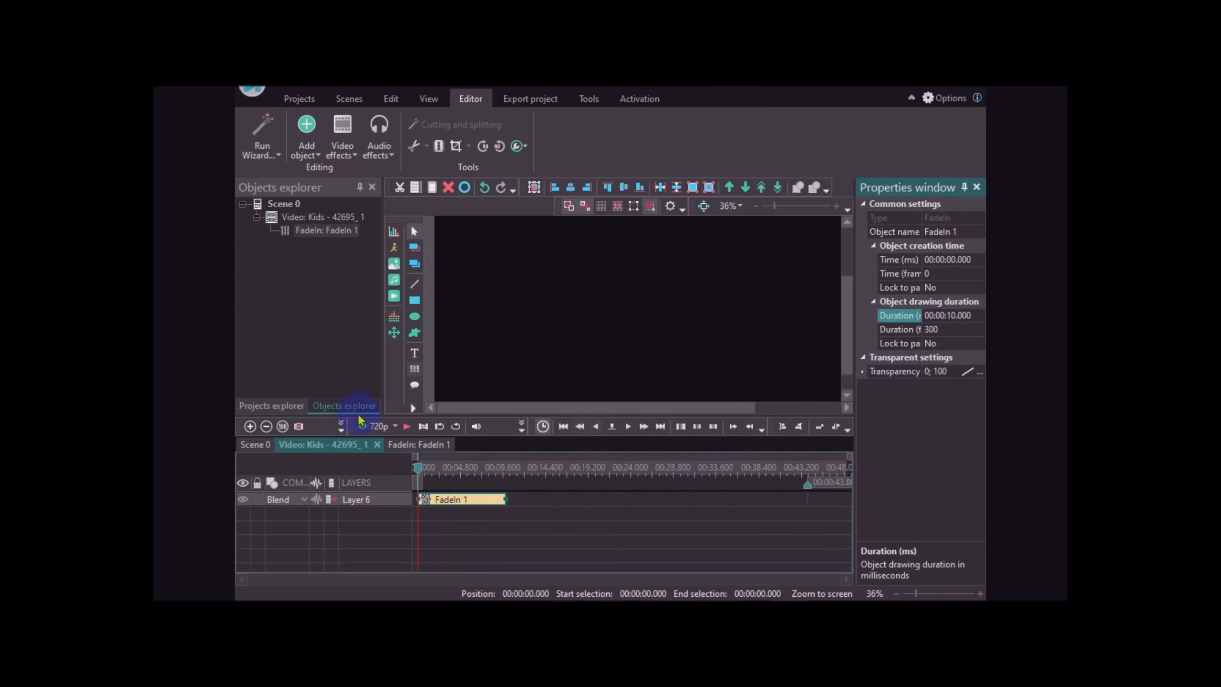
{"action": "left_click", "coordinate": [405, 426]}
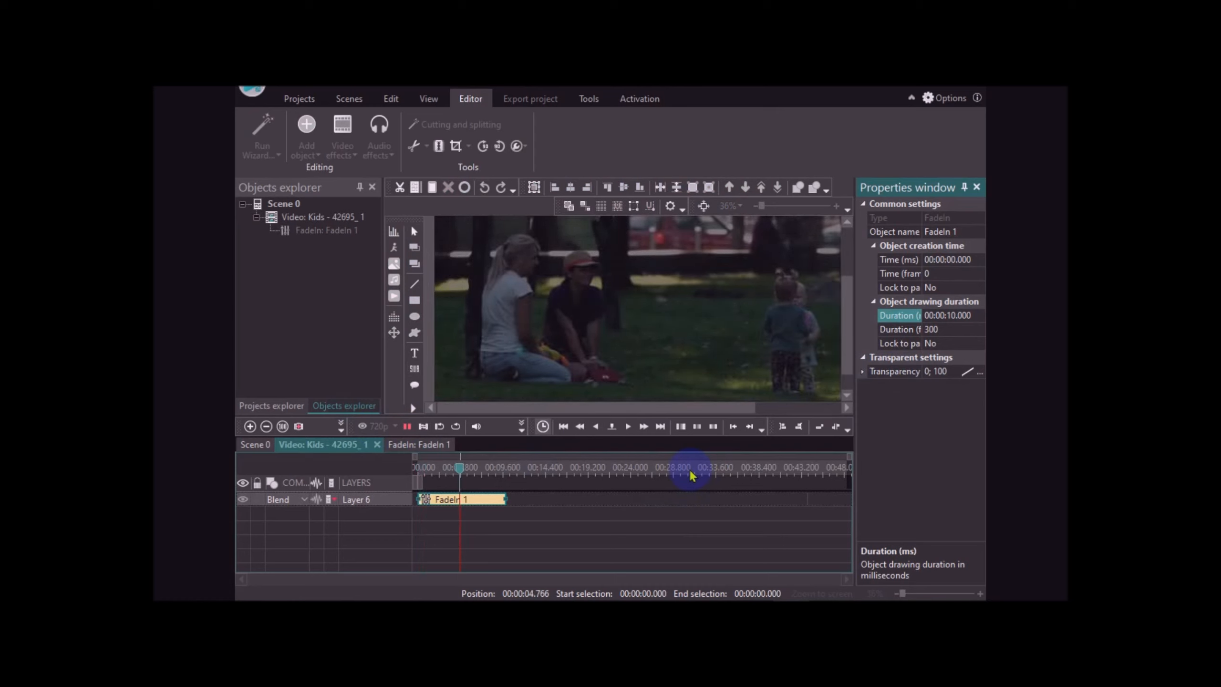
{"action": "left_click", "coordinate": [408, 426]}
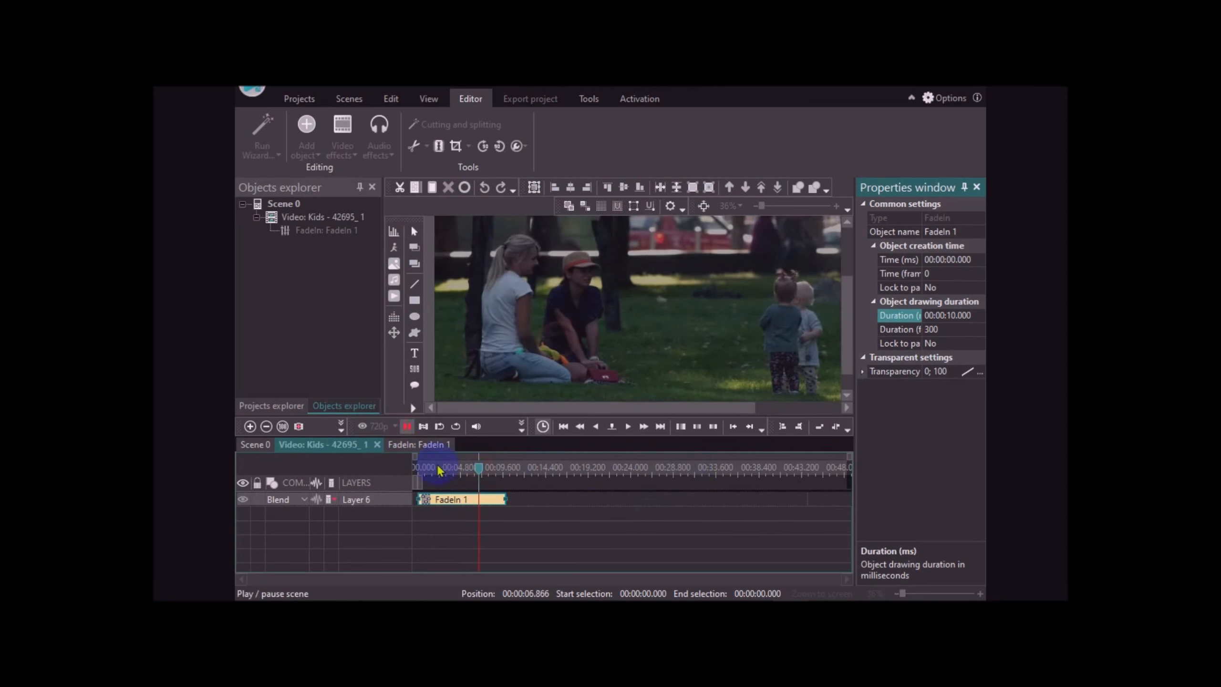
Replay the beginning of the Kids clip to check the 10-second fade-in, and pause the playback.
{"action": "left_click", "coordinate": [405, 428]}
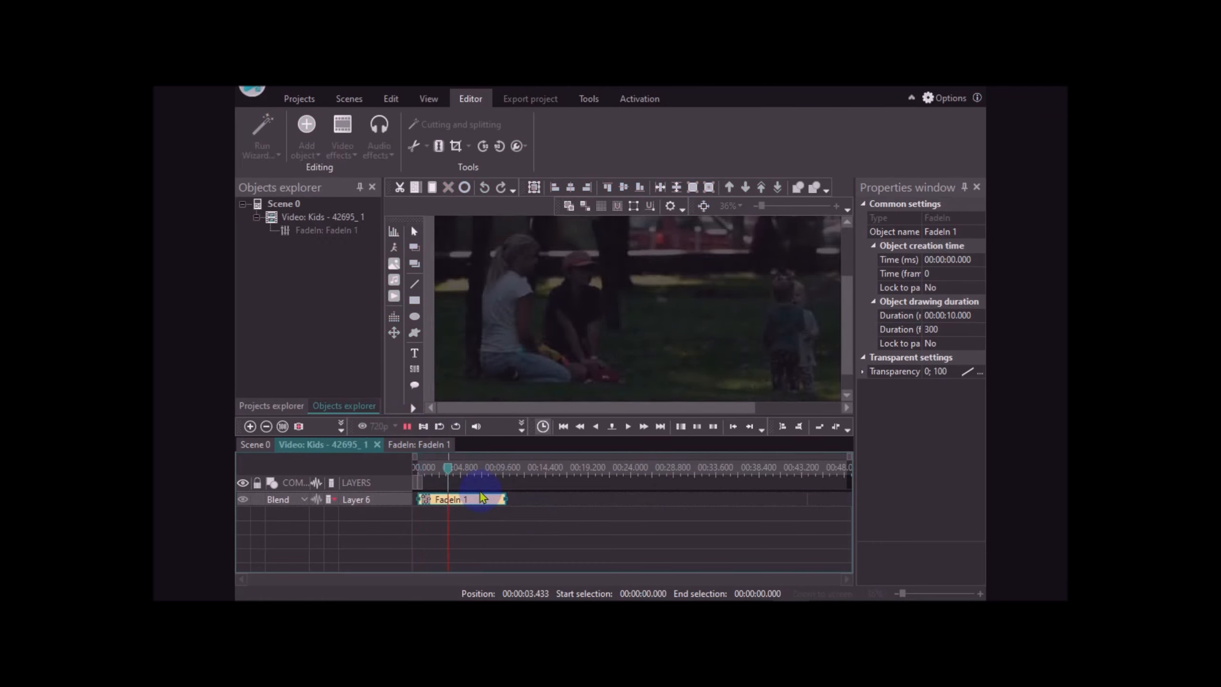
{"action": "left_click", "coordinate": [406, 426]}
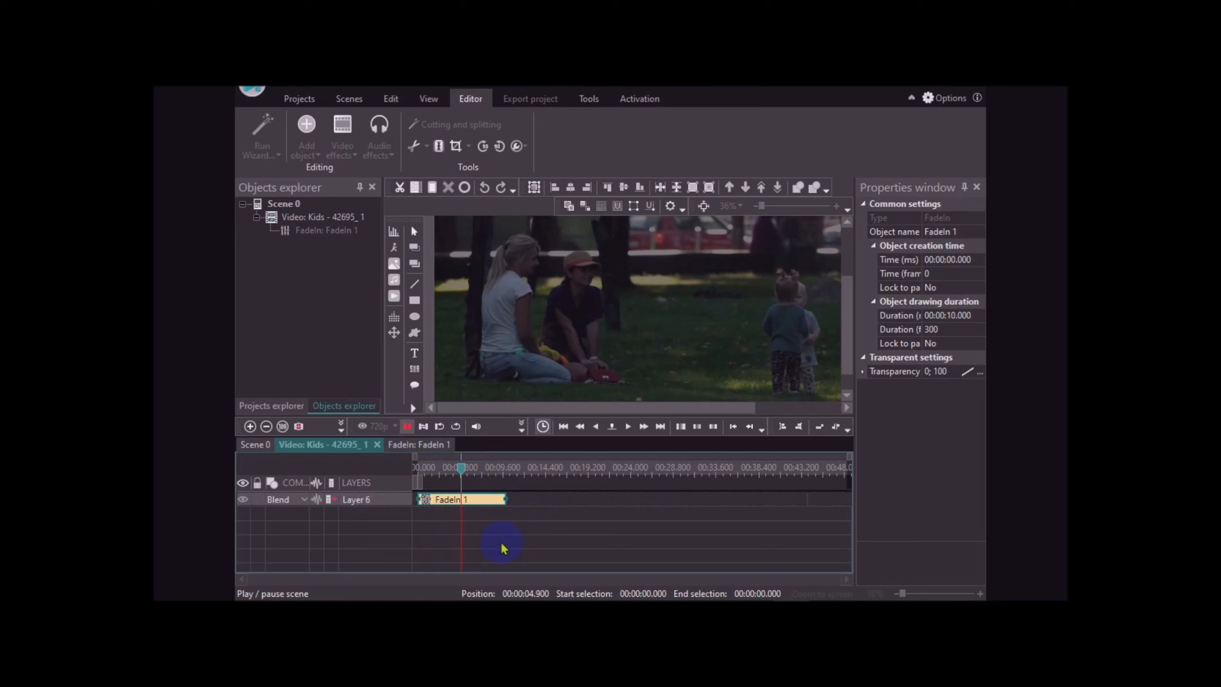
Add a Fade out transparency effect to the Kids clip, positioned to the scene end on an inserted new layer.
{"action": "left_click", "coordinate": [315, 222]}
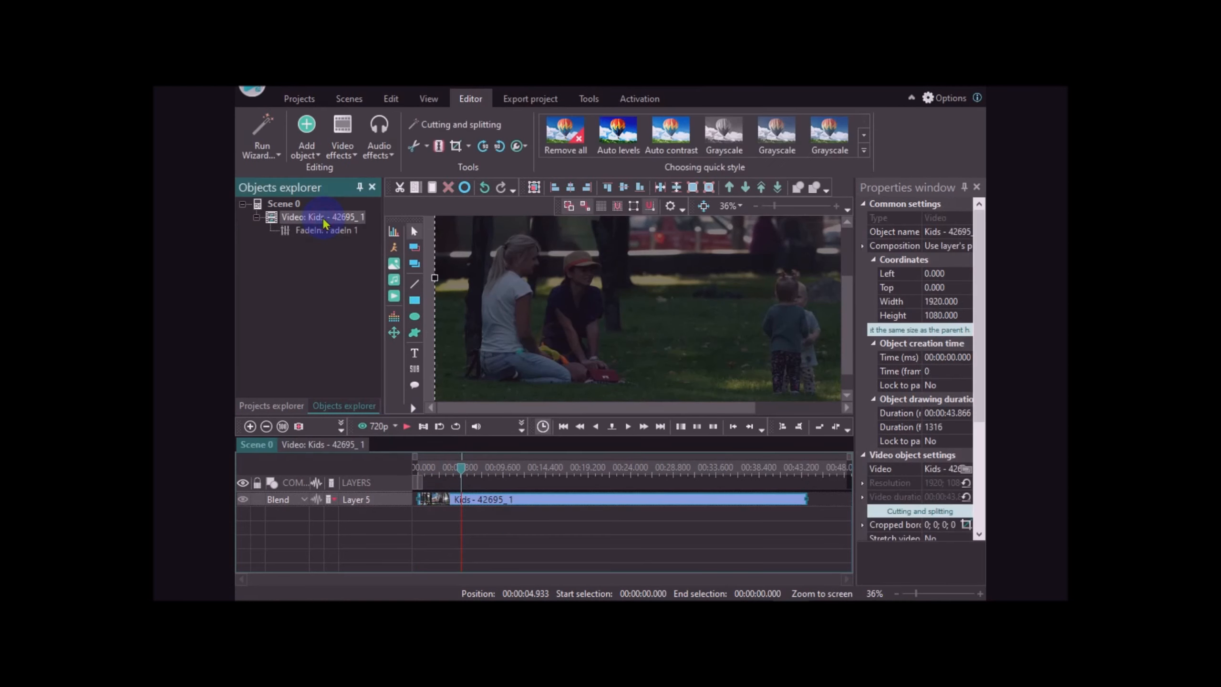
{"action": "left_click", "coordinate": [299, 222]}
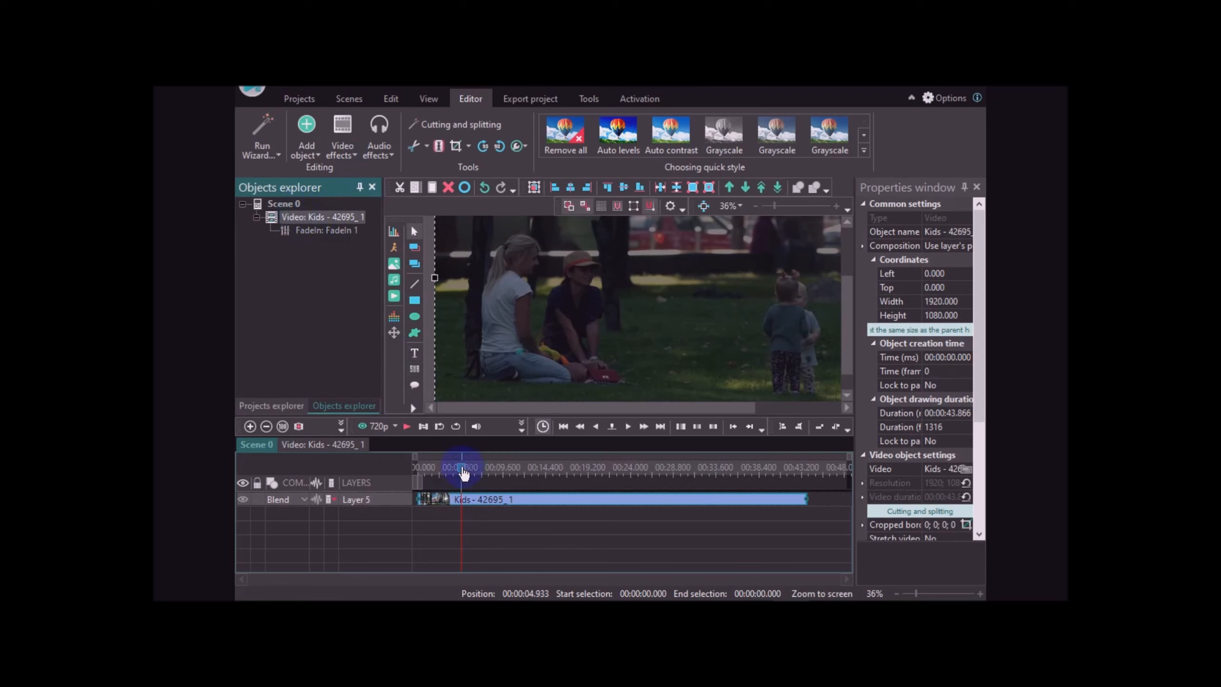
{"action": "left_click_drag", "start_coordinate": [463, 473], "coordinate": [759, 449]}
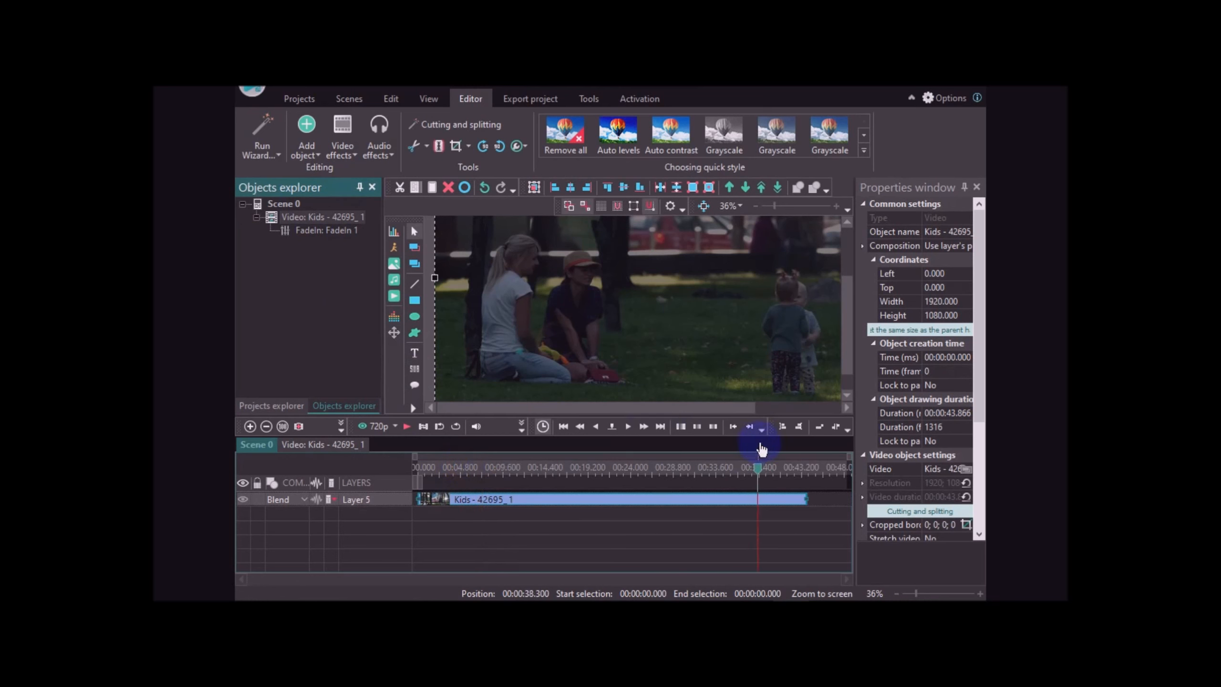
{"action": "mouse_move", "coordinate": [782, 453]}
{"action": "left_mouse_down"}
{"action": "mouse_move", "coordinate": [773, 488]}
{"action": "mouse_move", "coordinate": [780, 471]}
{"action": "left_mouse_up"}
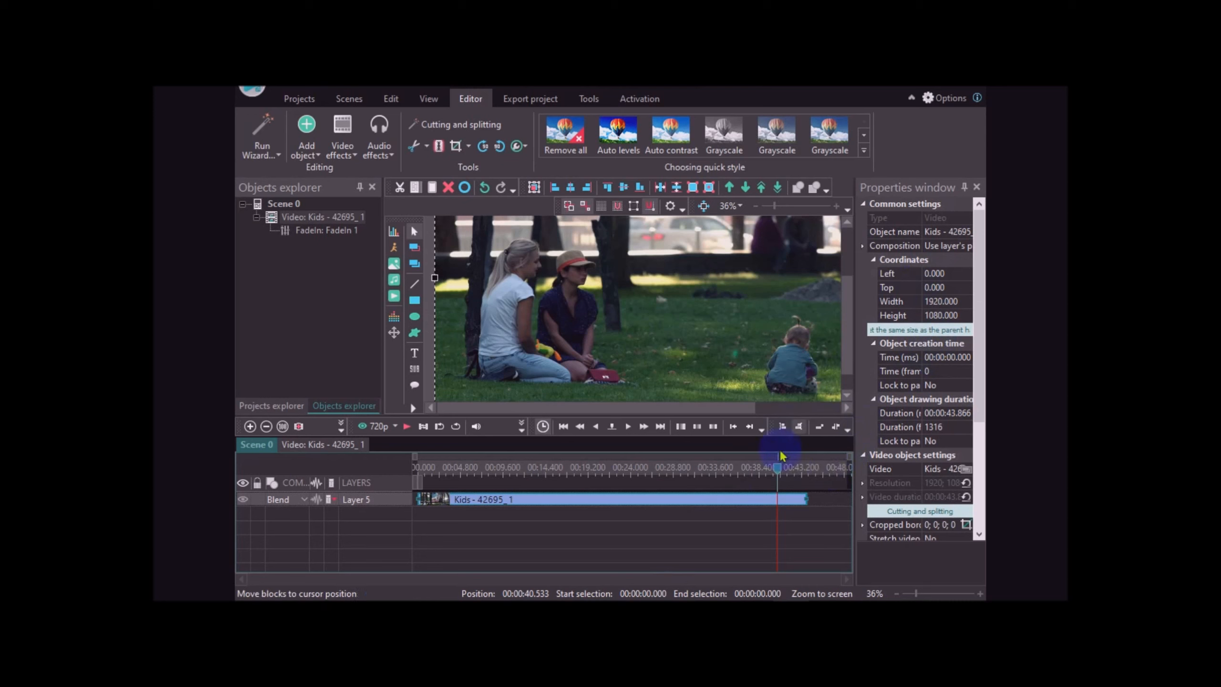
{"action": "left_click", "coordinate": [358, 156]}
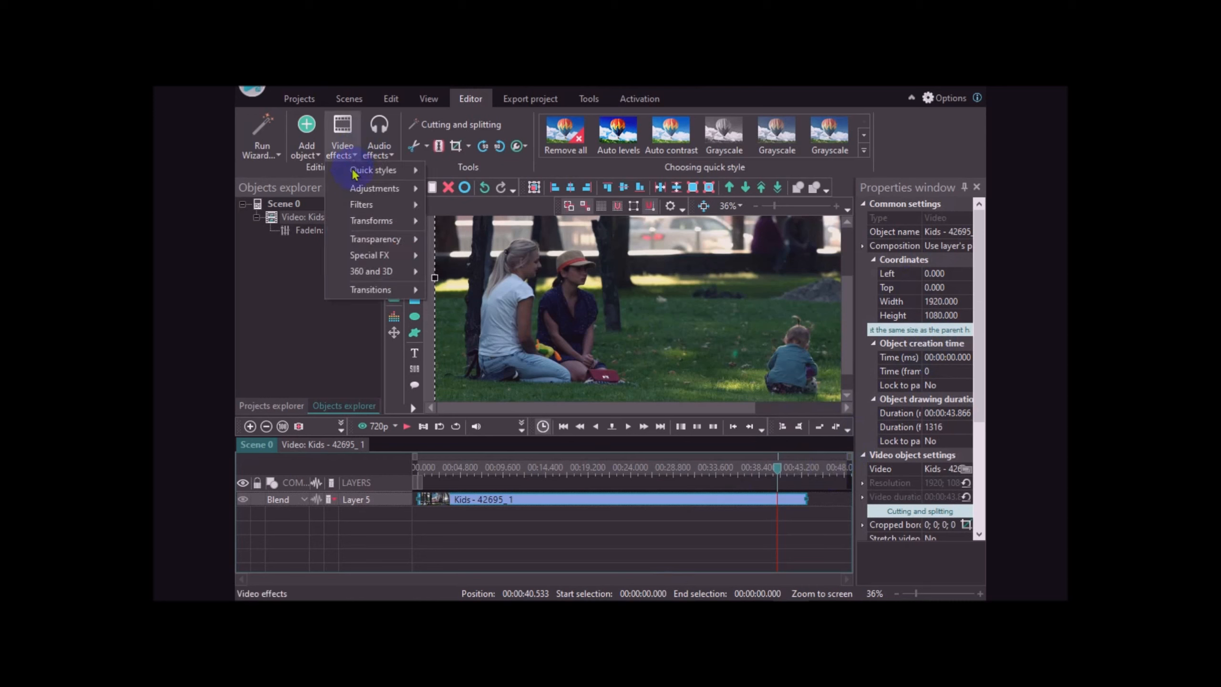
{"action": "mouse_move", "coordinate": [384, 239]}
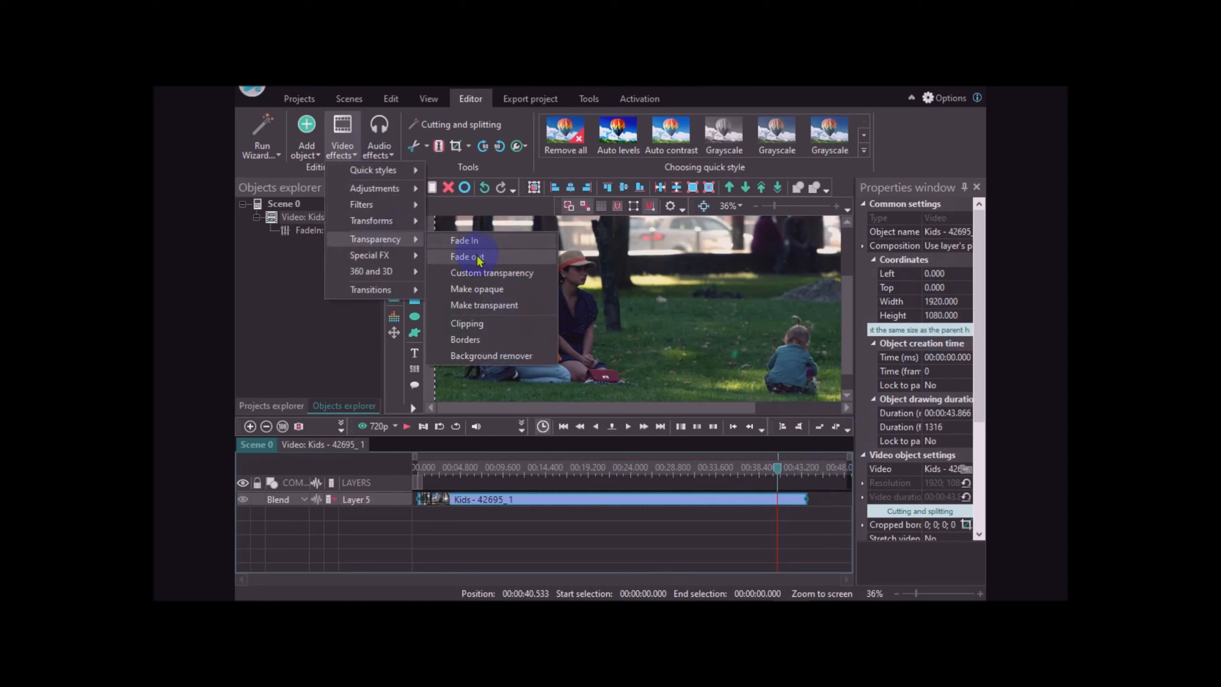
{"action": "left_click", "coordinate": [465, 241]}
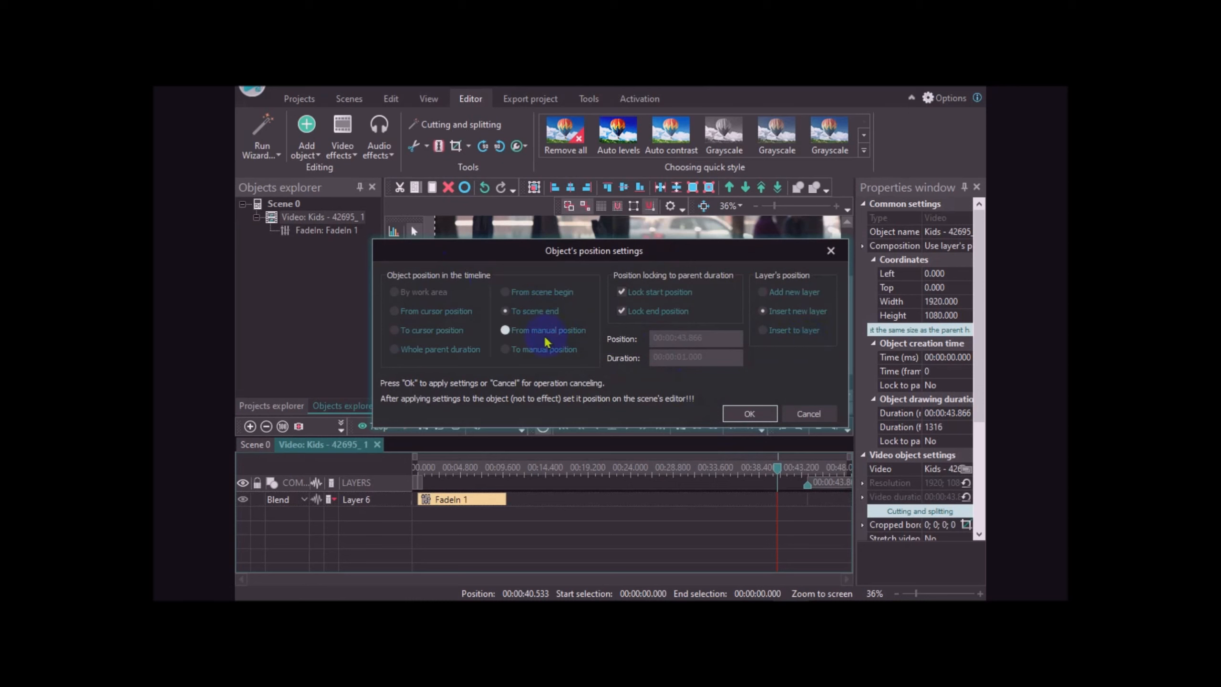
{"action": "left_click", "coordinate": [745, 412]}
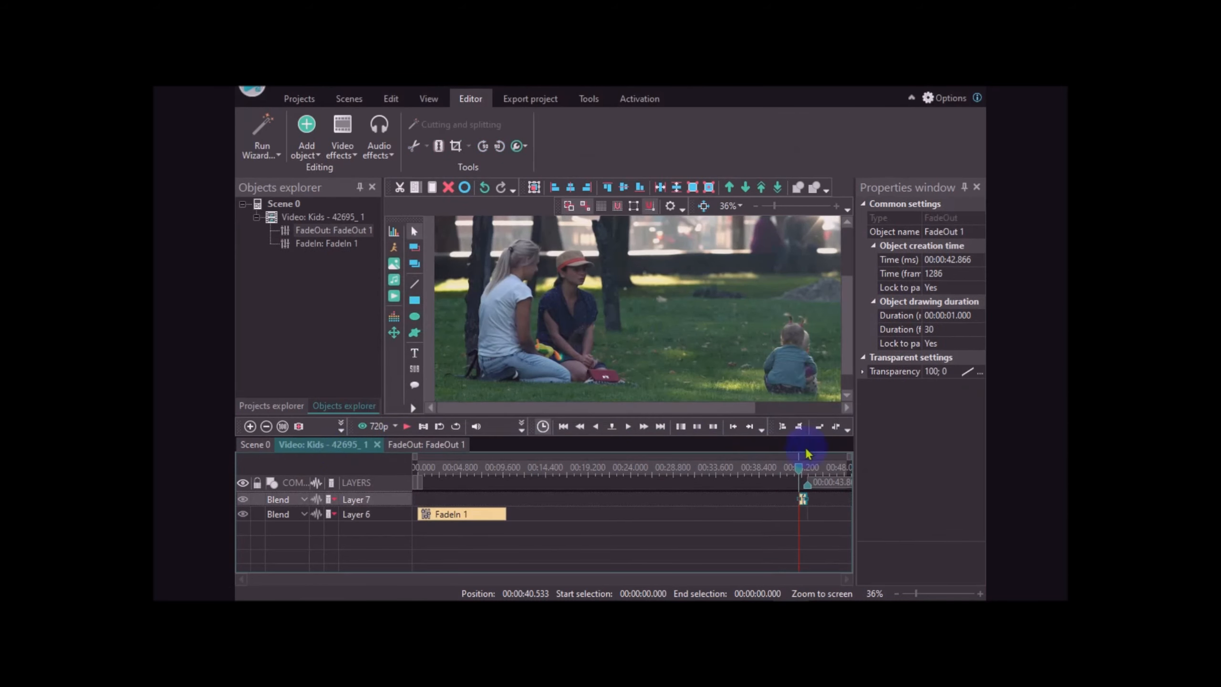
Set the fade-out effect's drawing duration to 5 seconds.
{"action": "left_click", "coordinate": [951, 315]}
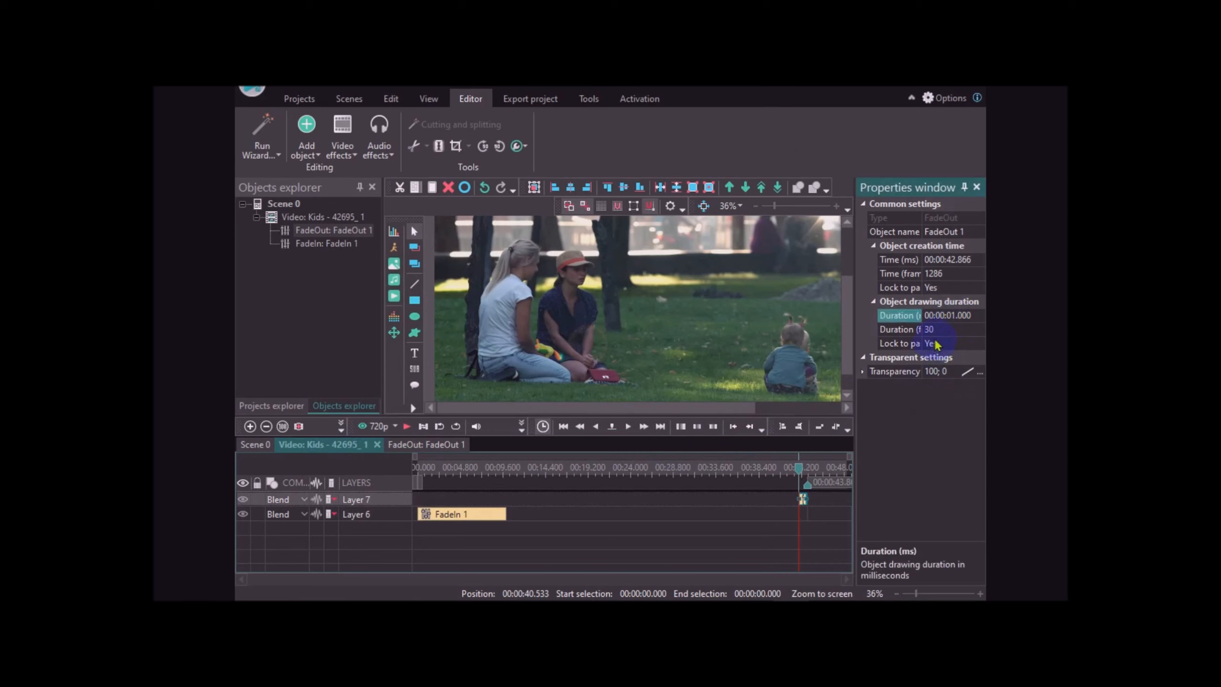
{"action": "left_click", "coordinate": [954, 316]}
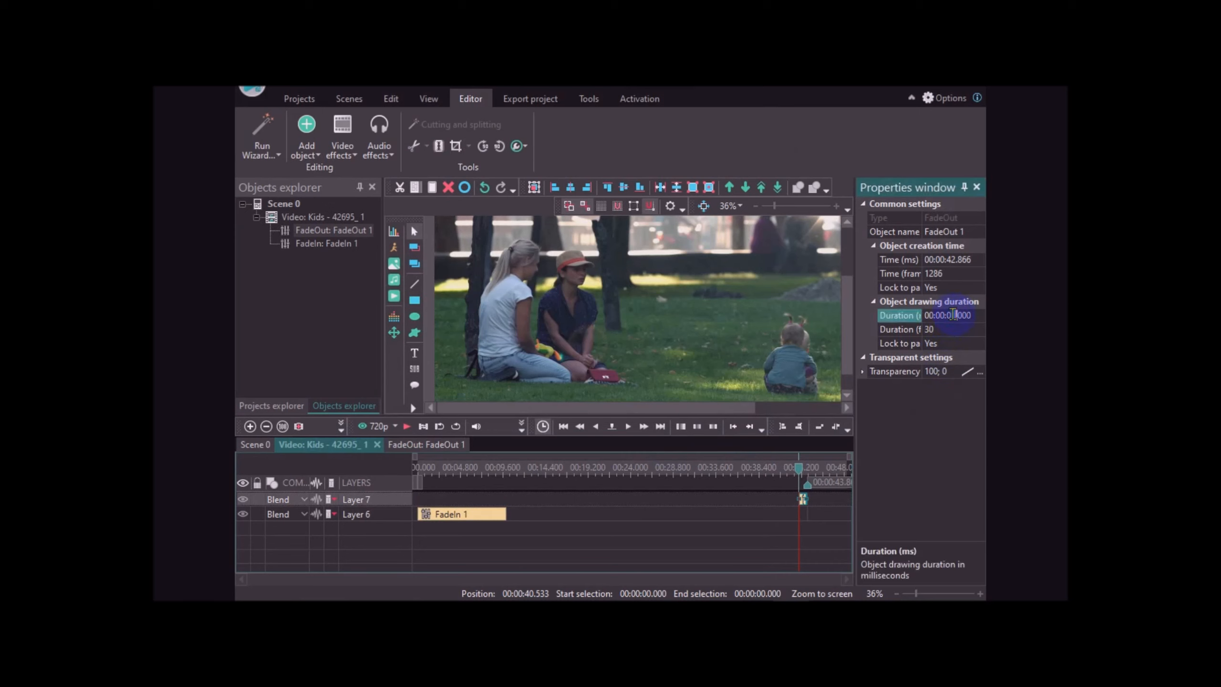
{"action": "left_click_drag", "start_coordinate": [952, 315], "coordinate": [956, 316]}
{"action": "type", "text": "5"}
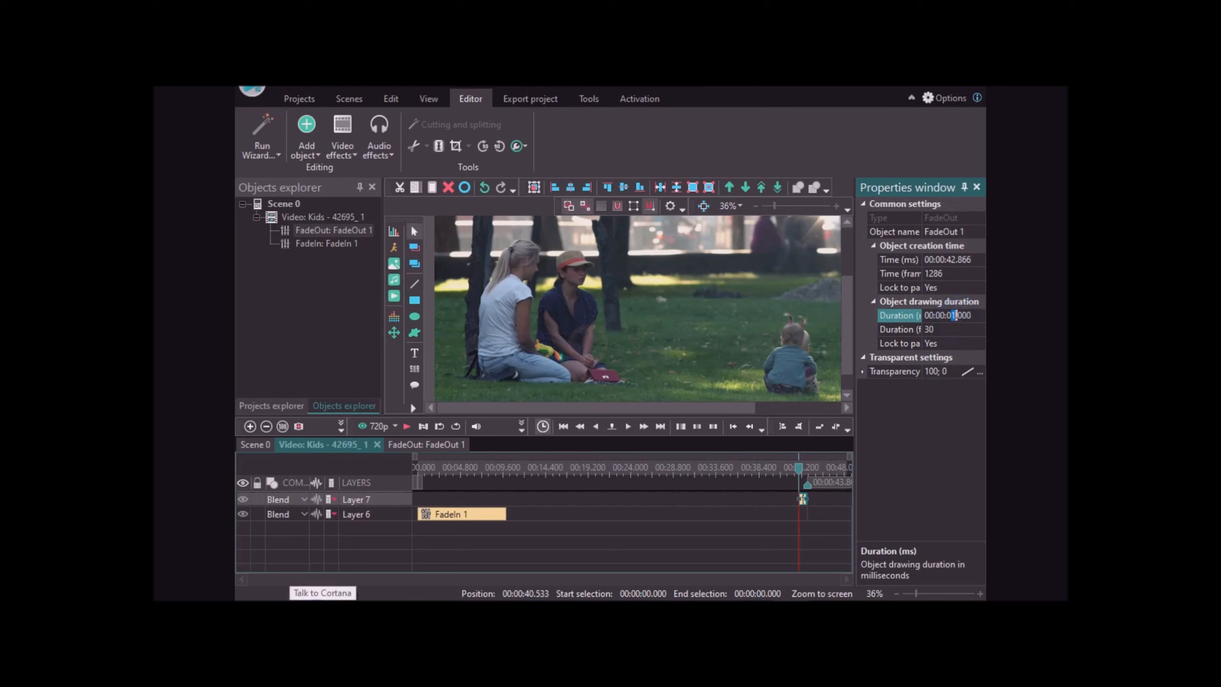
{"action": "key", "text": "Return"}
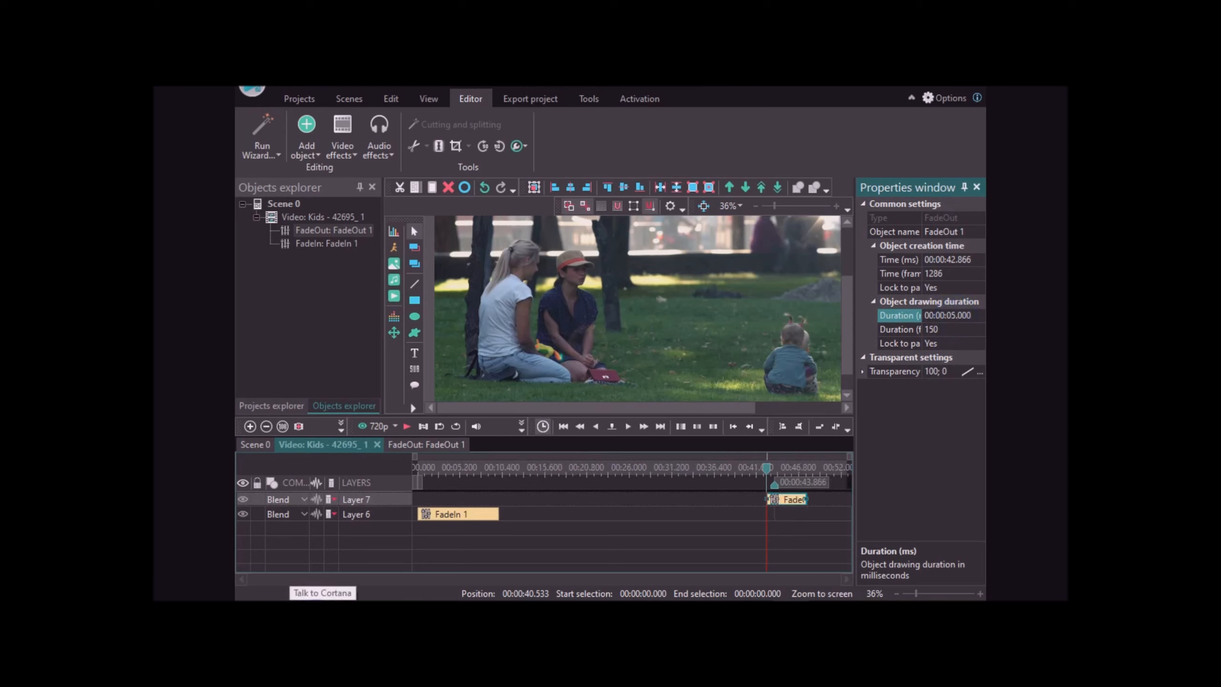
Preview the 5-second fade-out at the end of the Kids clip and delete that fade-out effect.
{"action": "left_click", "coordinate": [406, 425]}
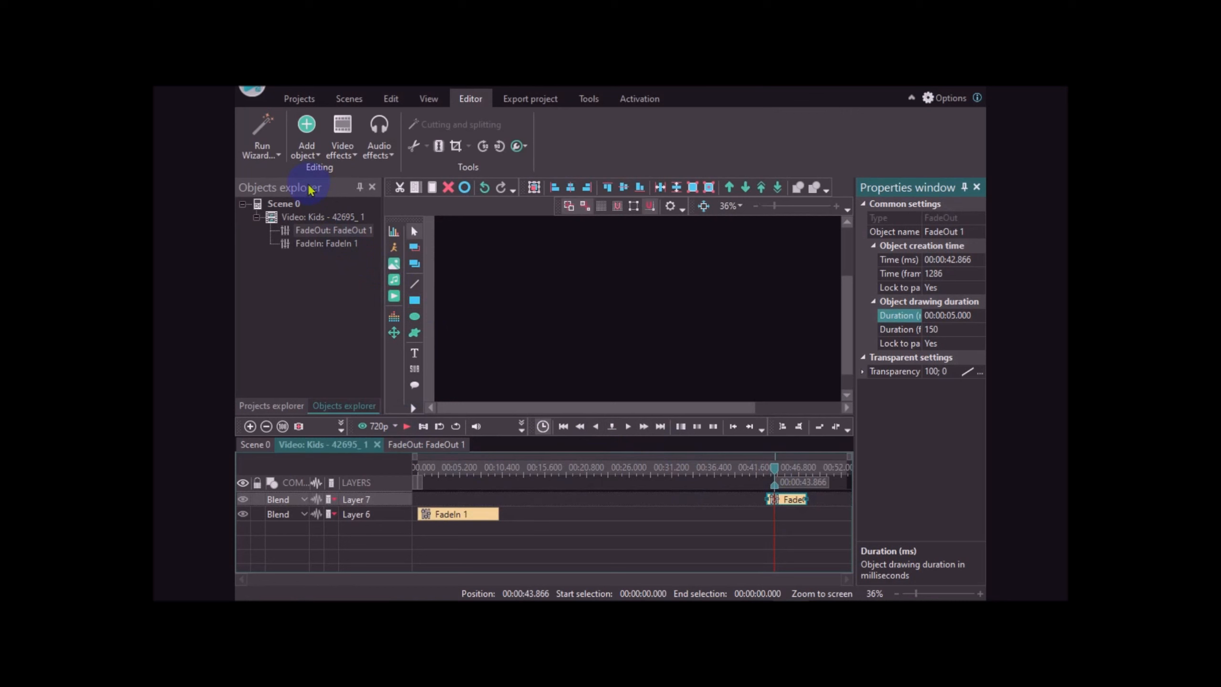
{"action": "left_click", "coordinate": [319, 217]}
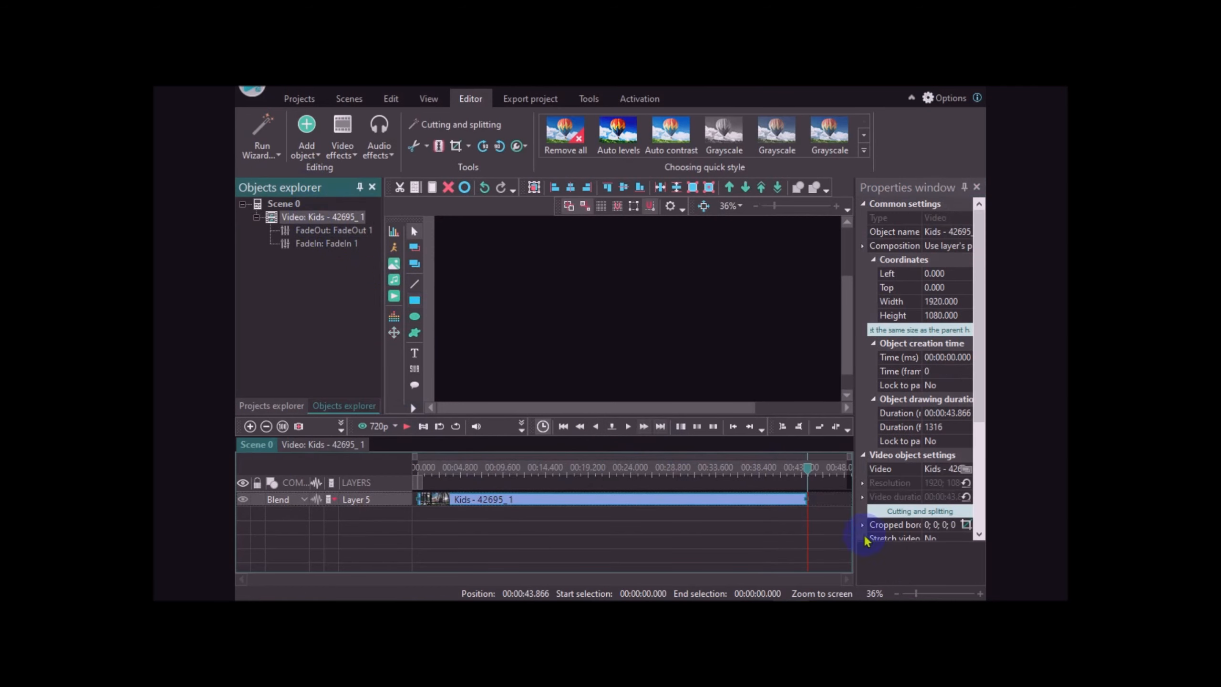
{"action": "left_click", "coordinate": [795, 469]}
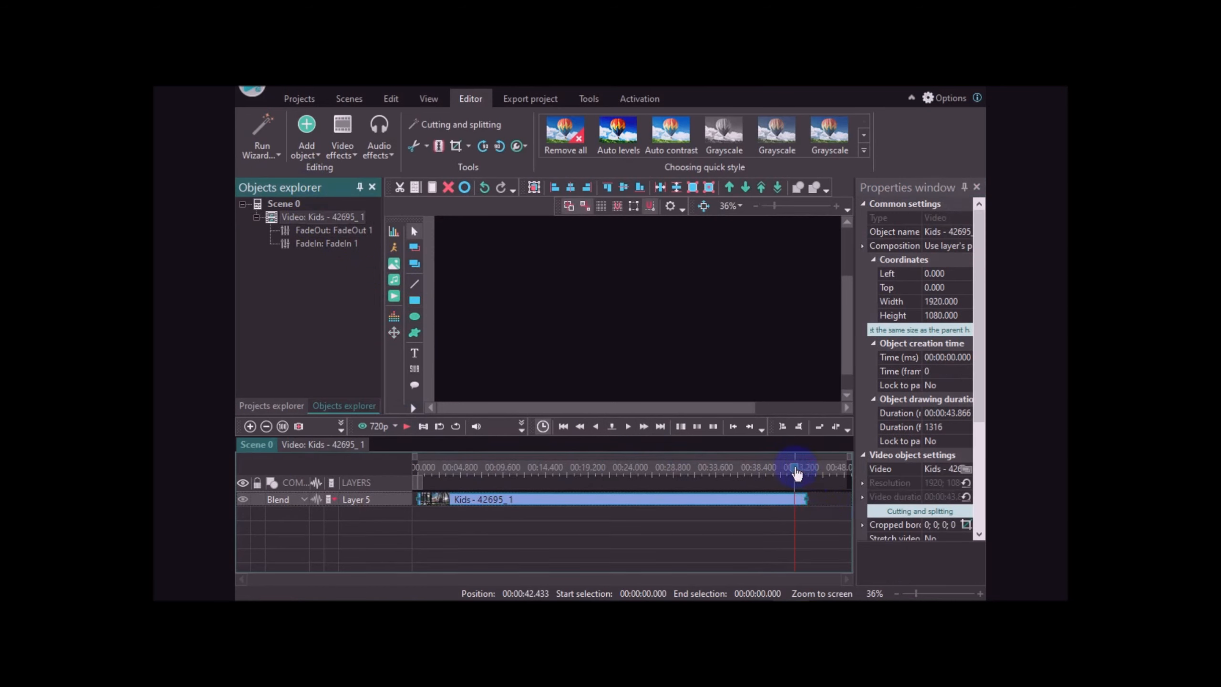
{"action": "left_click", "coordinate": [407, 426]}
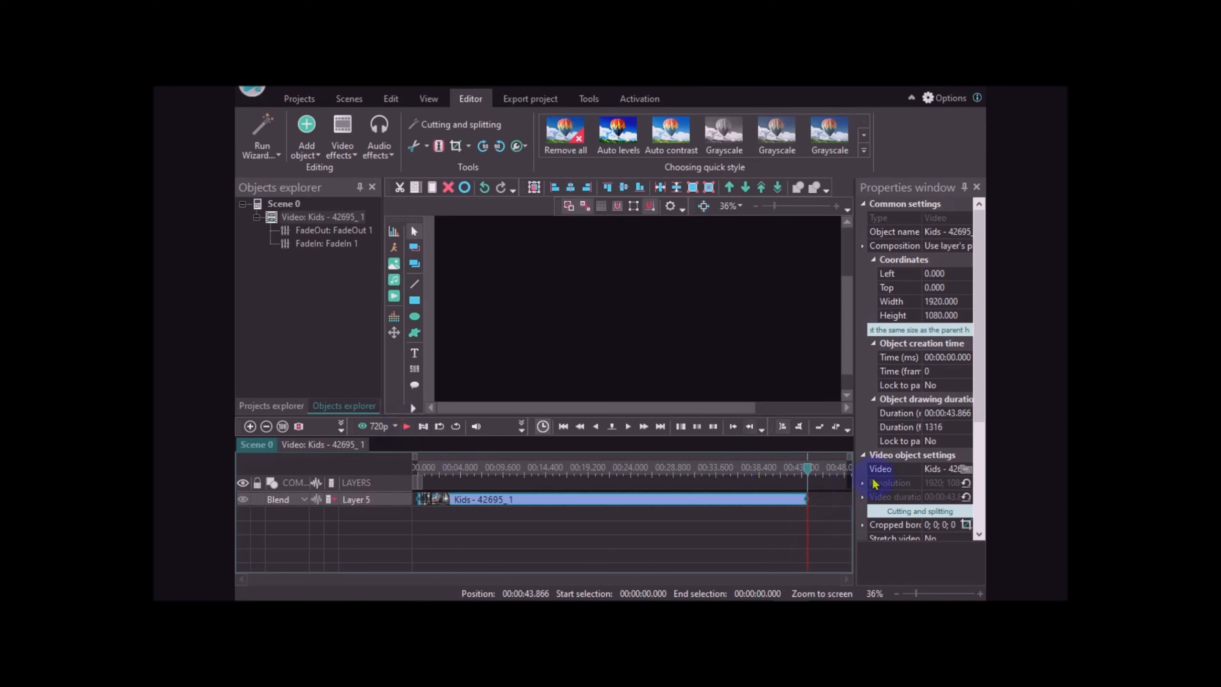
{"action": "left_click", "coordinate": [785, 468]}
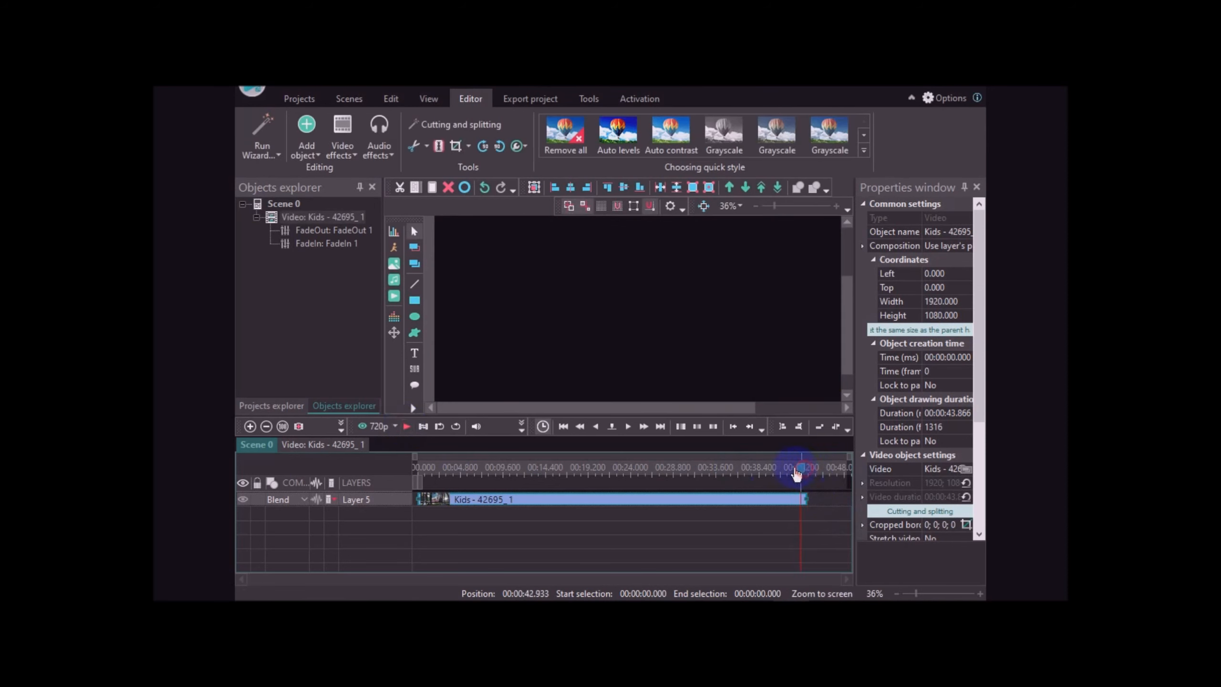
{"action": "double_click", "coordinate": [359, 231]}
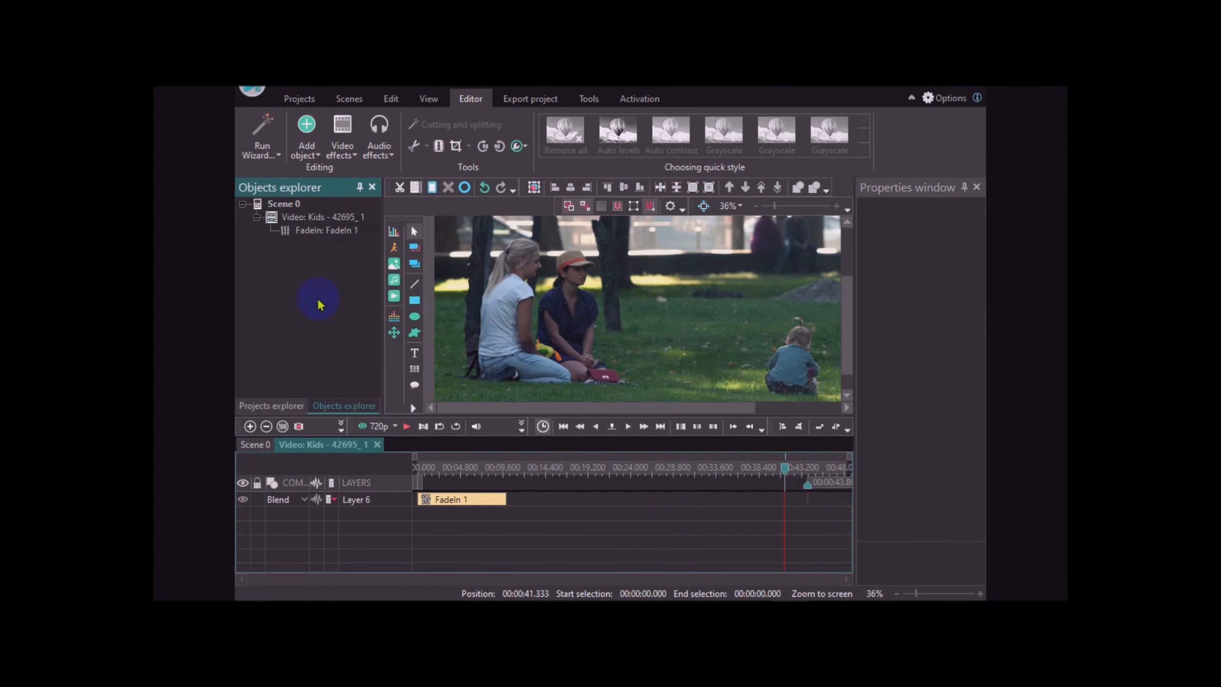
Add a Fade out transparency effect to the Kids clip, positioned to the cursor at about 40.3 seconds on an inserted new layer.
{"action": "left_click", "coordinate": [315, 217]}
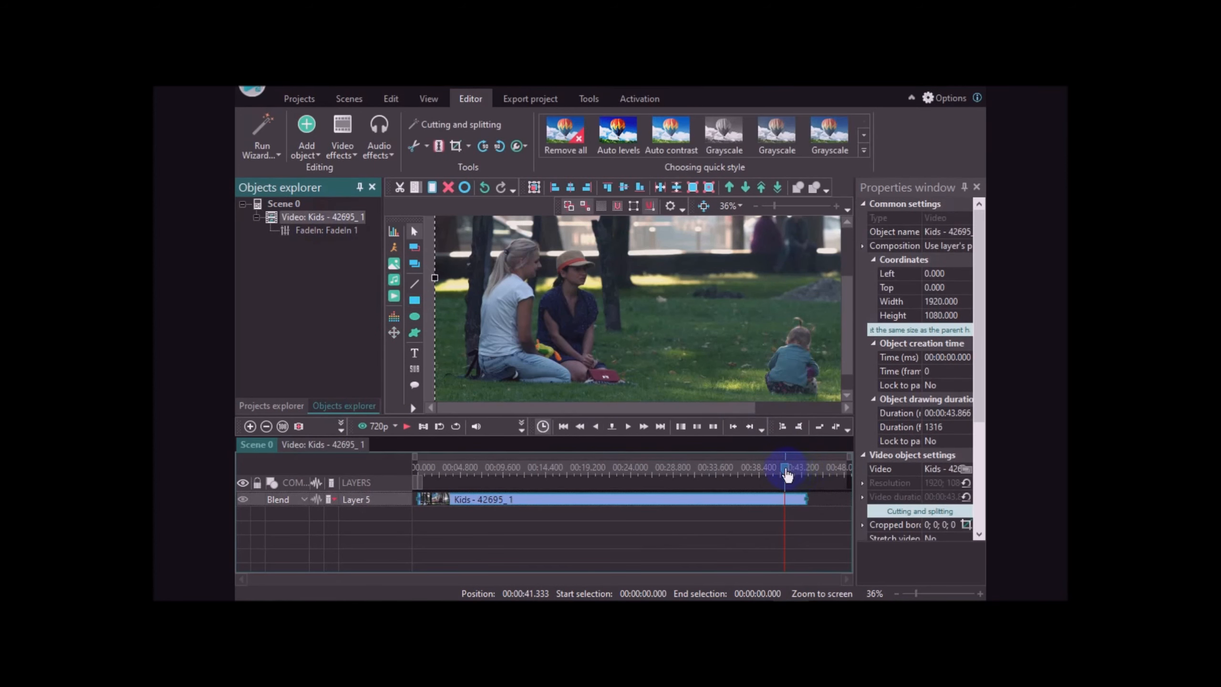
{"action": "left_click_drag", "start_coordinate": [786, 472], "coordinate": [779, 472]}
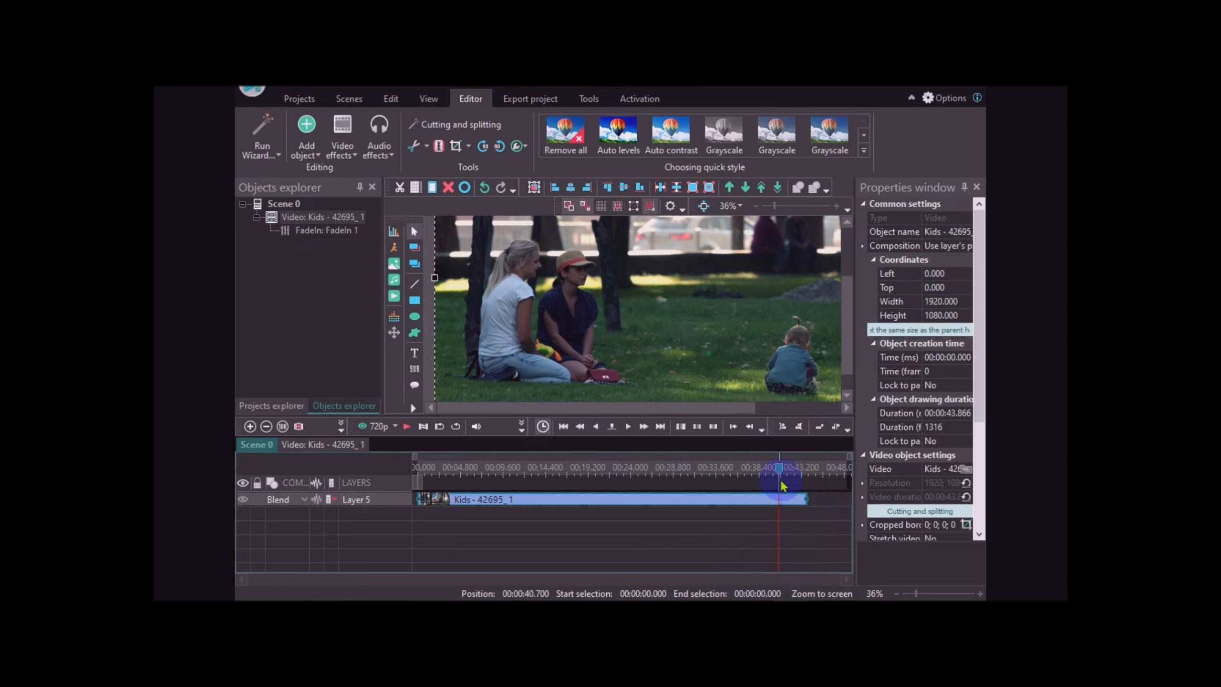
{"action": "left_click_drag", "start_coordinate": [781, 473], "coordinate": [775, 473]}
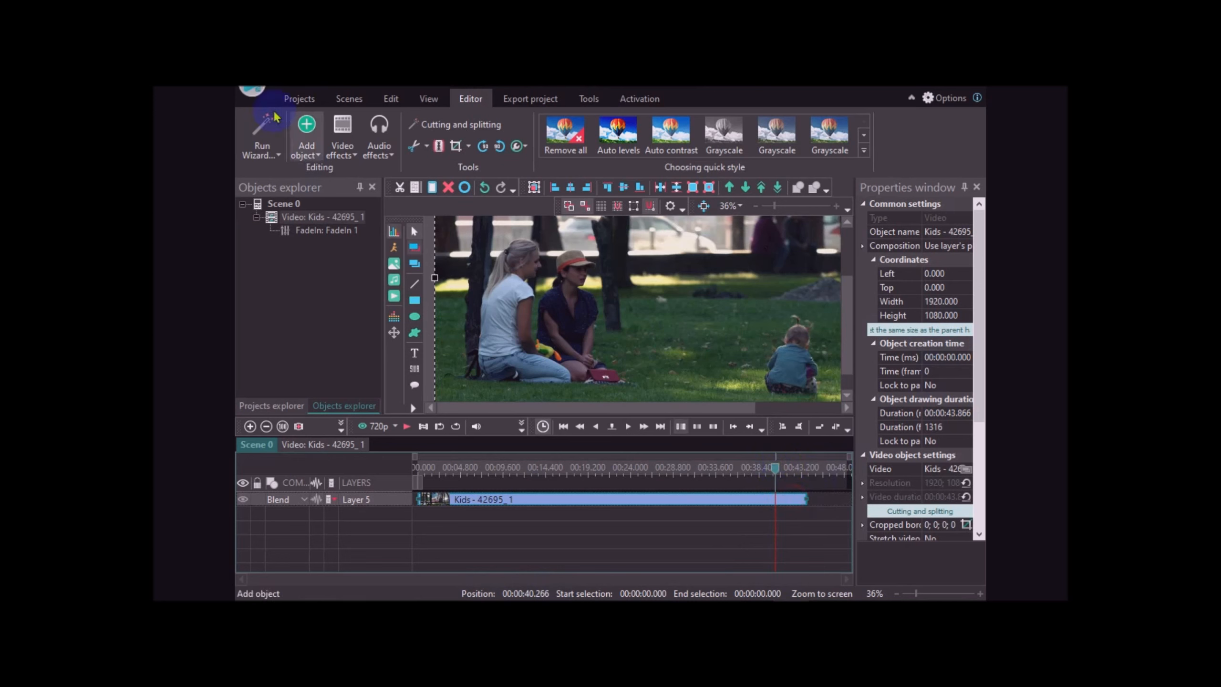
{"action": "left_click", "coordinate": [312, 157]}
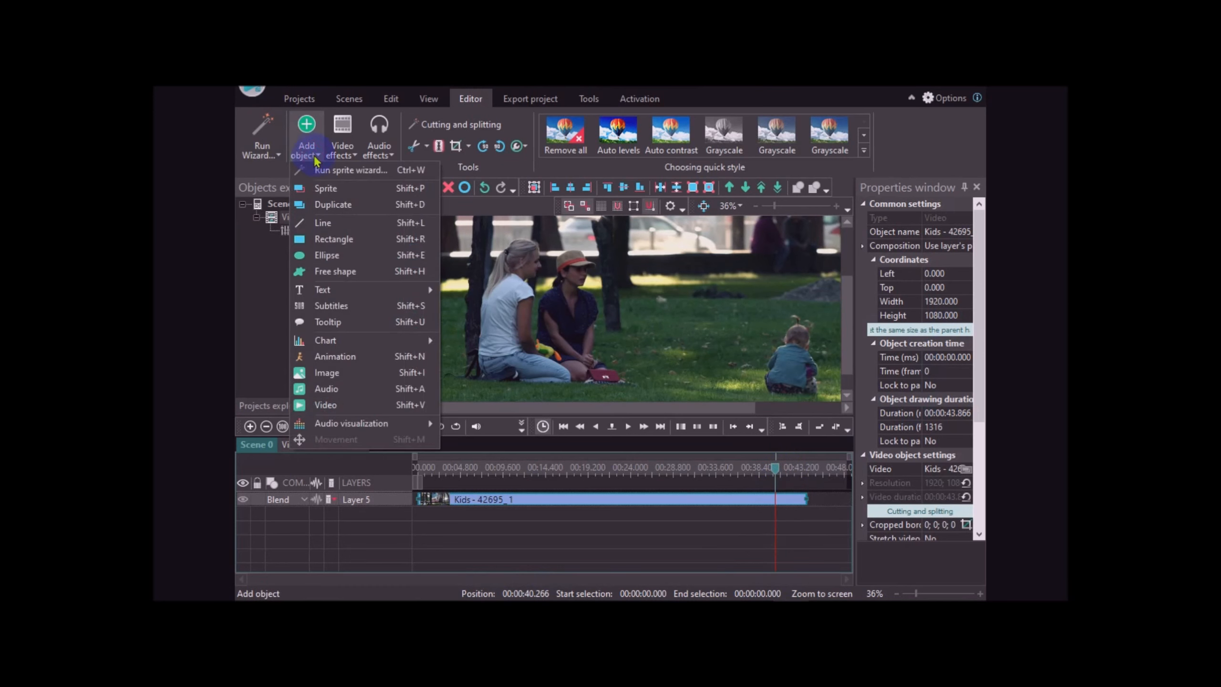
{"action": "left_click", "coordinate": [343, 150]}
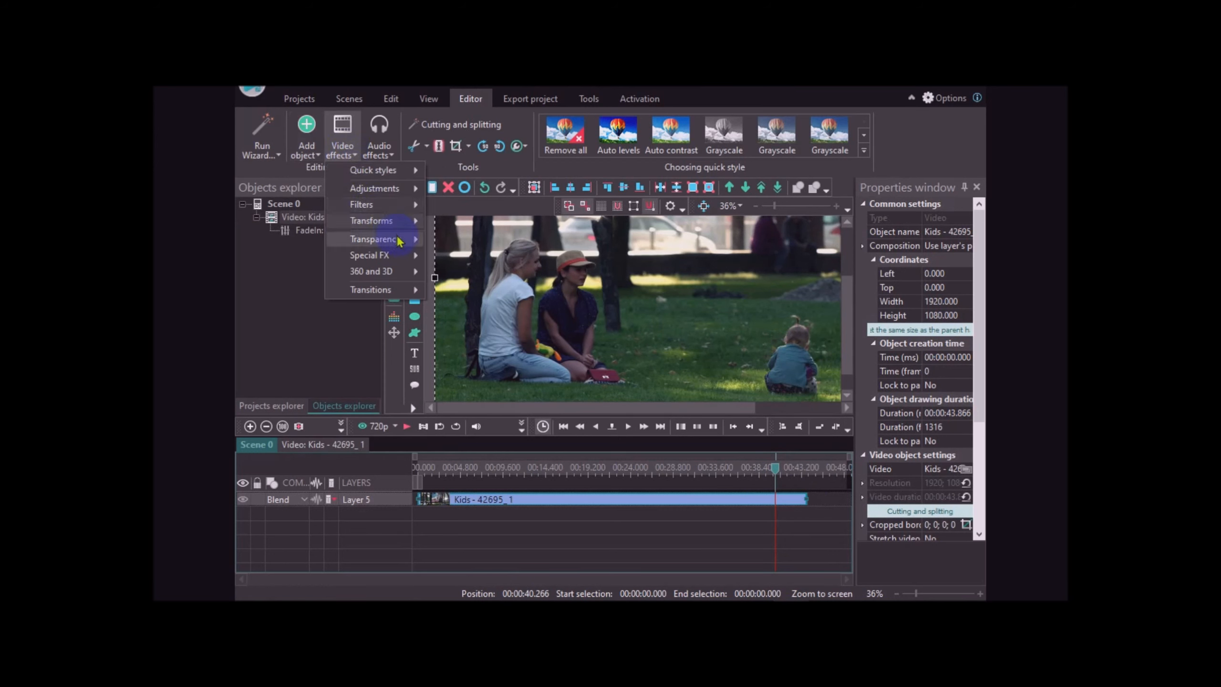
{"action": "mouse_move", "coordinate": [379, 221]}
{"action": "left_click", "coordinate": [478, 237]}
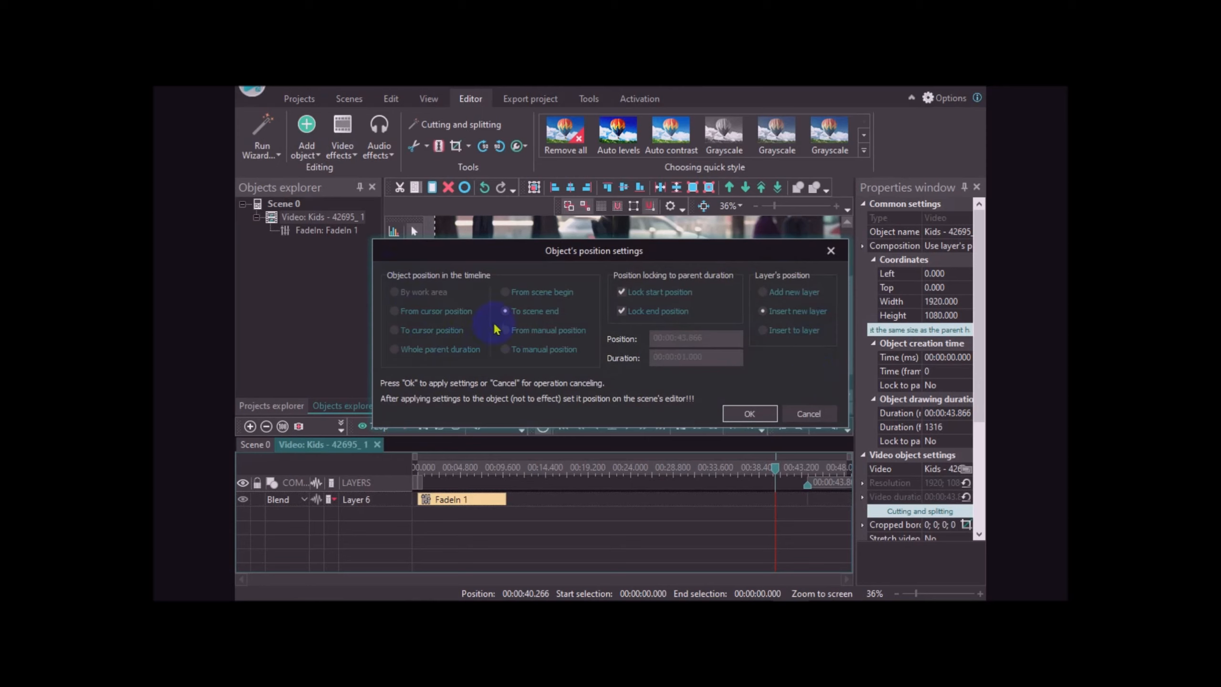
{"action": "left_click", "coordinate": [392, 331]}
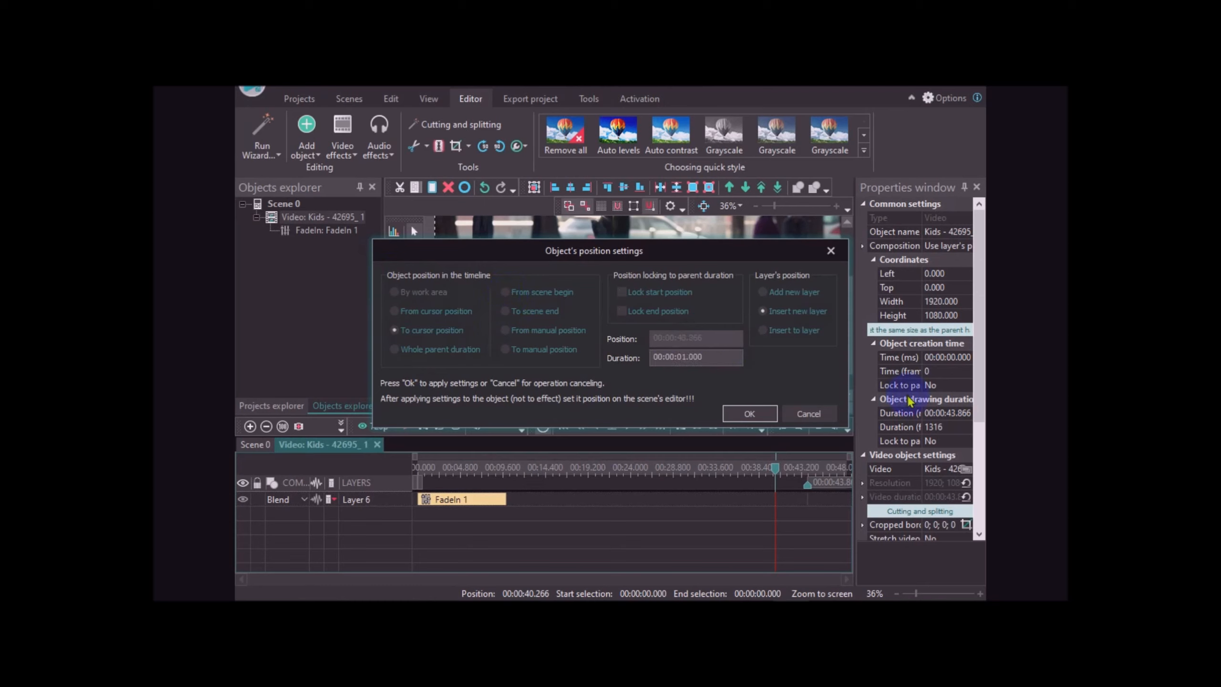
{"action": "left_click", "coordinate": [741, 412]}
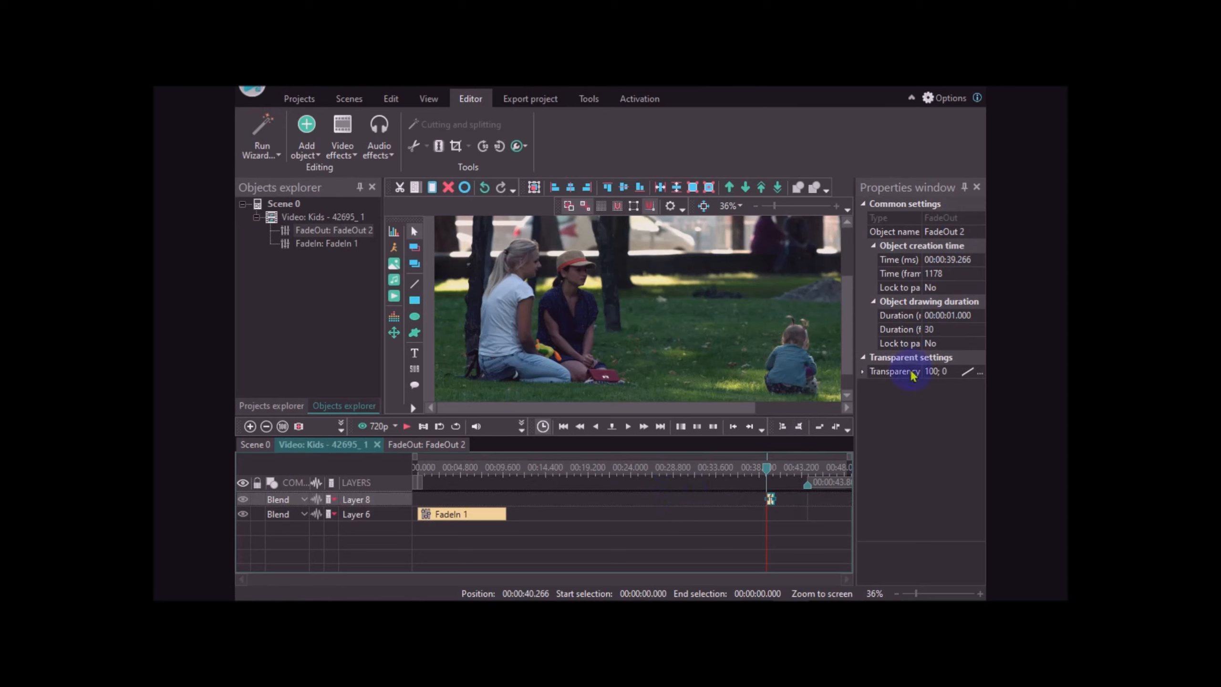
Set the cursor-positioned fade-out effect's drawing duration to 4 seconds.
{"action": "left_click", "coordinate": [951, 260]}
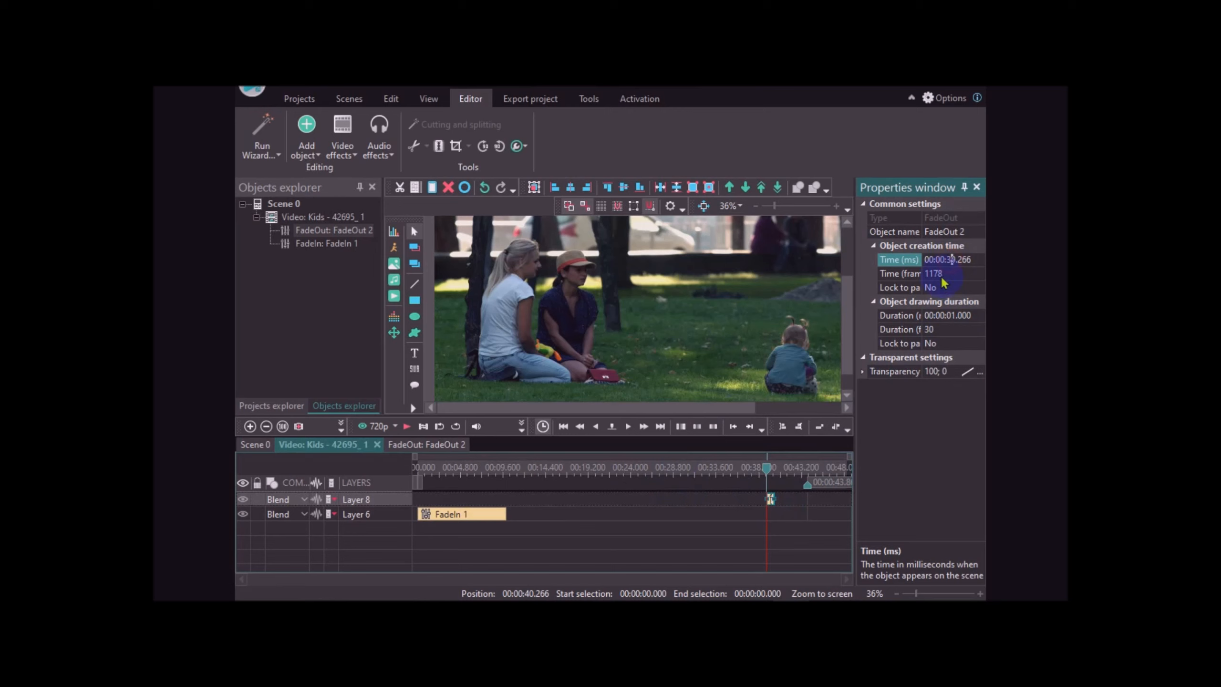
{"action": "left_click", "coordinate": [951, 316]}
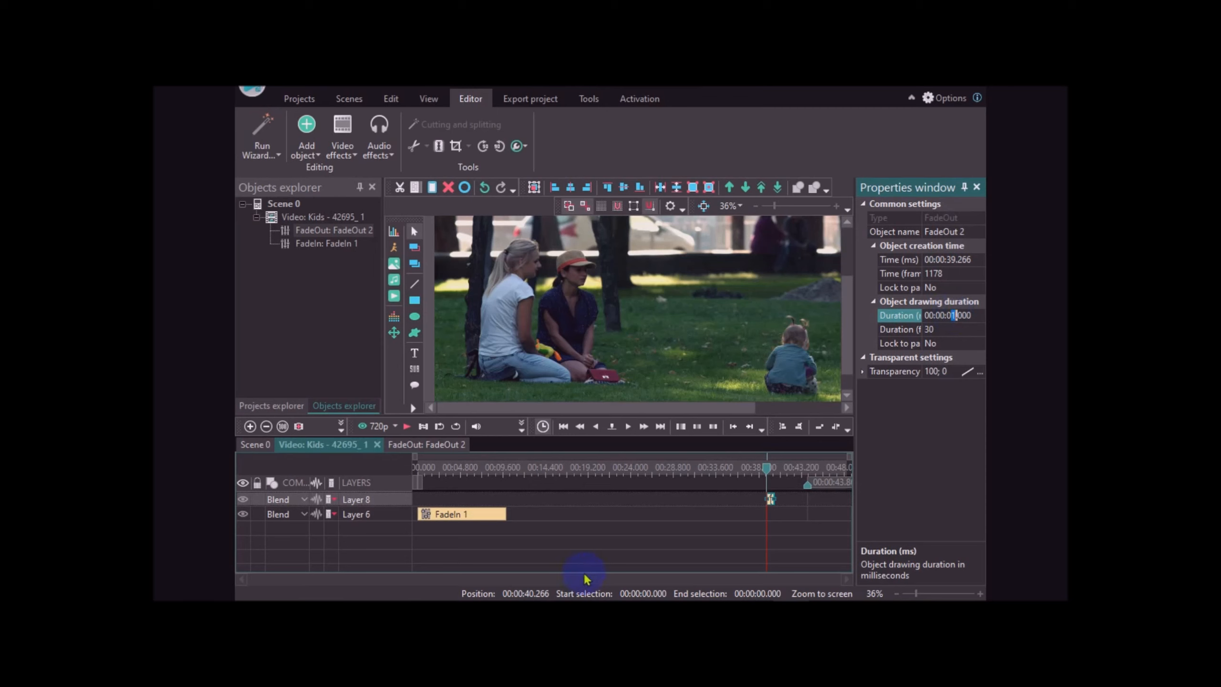
{"action": "type", "text": "4"}
{"action": "key", "text": "Return"}
Play the end of the Kids clip to preview the 4-second fade-out.
{"action": "left_click", "coordinate": [407, 426]}
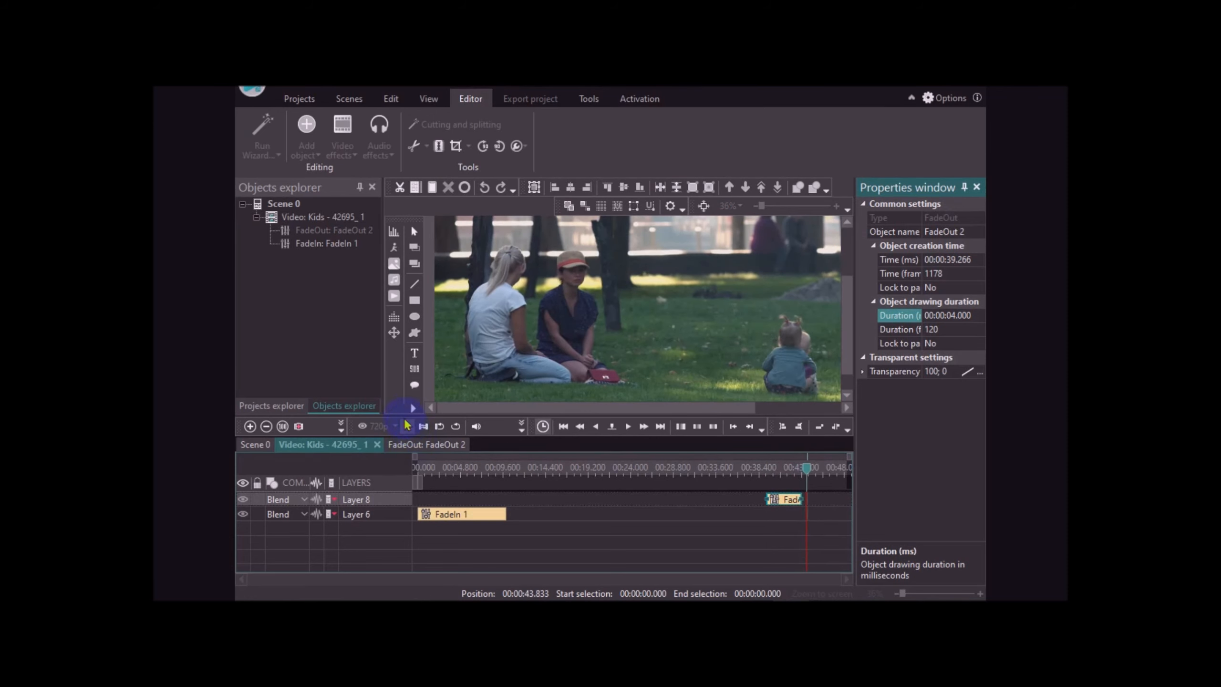
{"action": "left_click", "coordinate": [406, 425]}
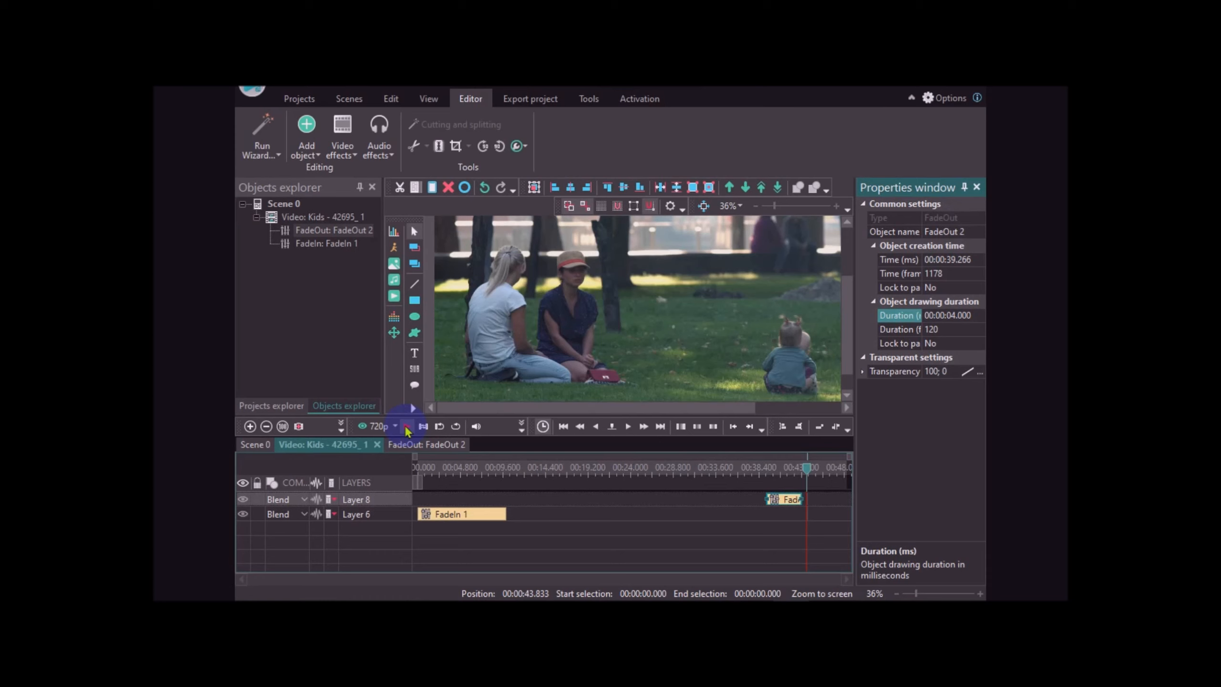
{"action": "left_click", "coordinate": [407, 427]}
{"action": "left_click", "coordinate": [282, 499]}
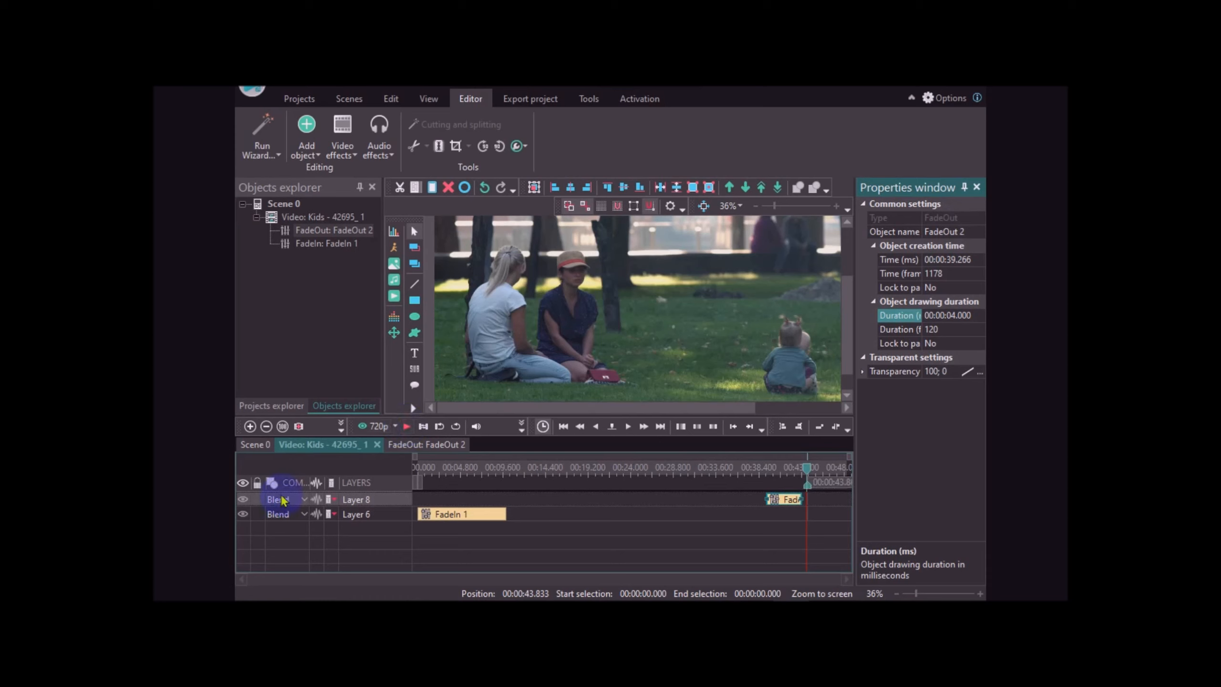